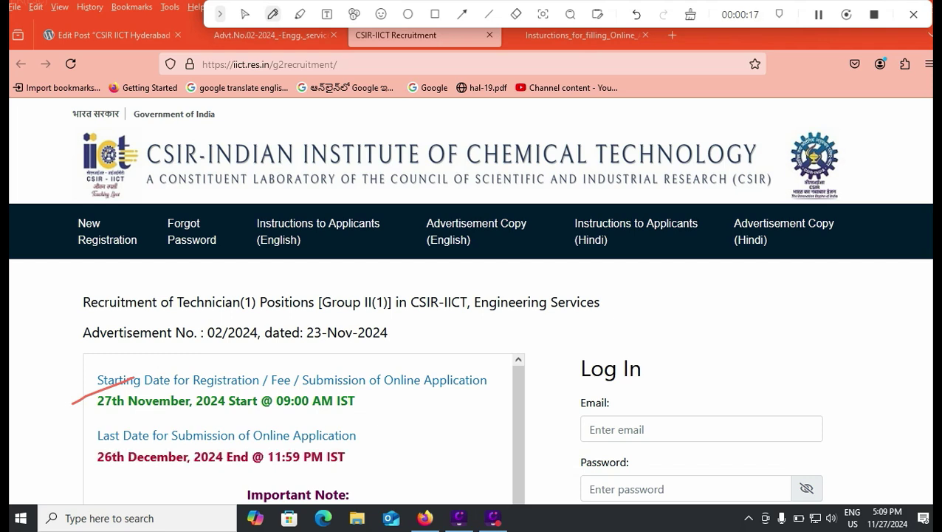
Step: Start a new registration with the email and enter the emailed verification code
{"action": "left_click_drag", "start_coordinate": [363, 458], "coordinate": [401, 442]}
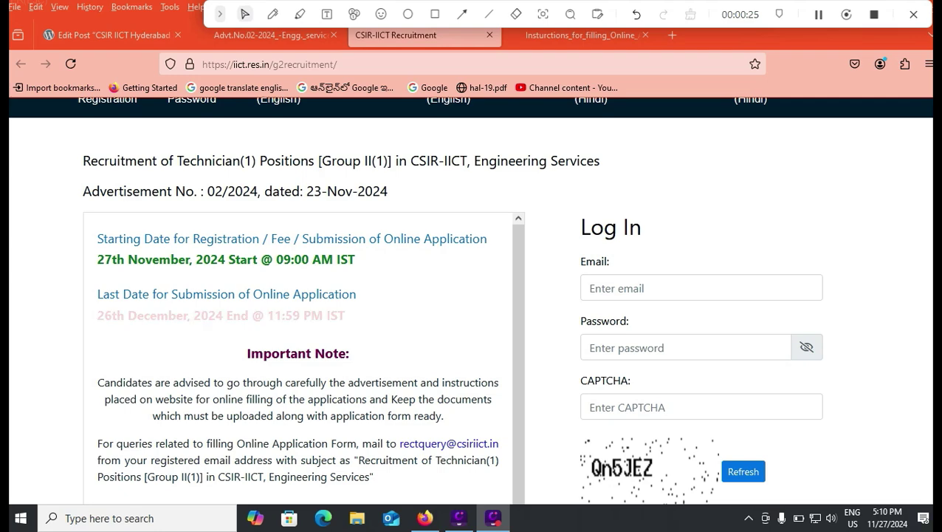
{"action": "scroll", "coordinate": [471, 295], "scroll_direction": "down", "scroll_amount": 2}
{"action": "scroll", "coordinate": [471, 295], "scroll_direction": "up", "scroll_amount": 4}
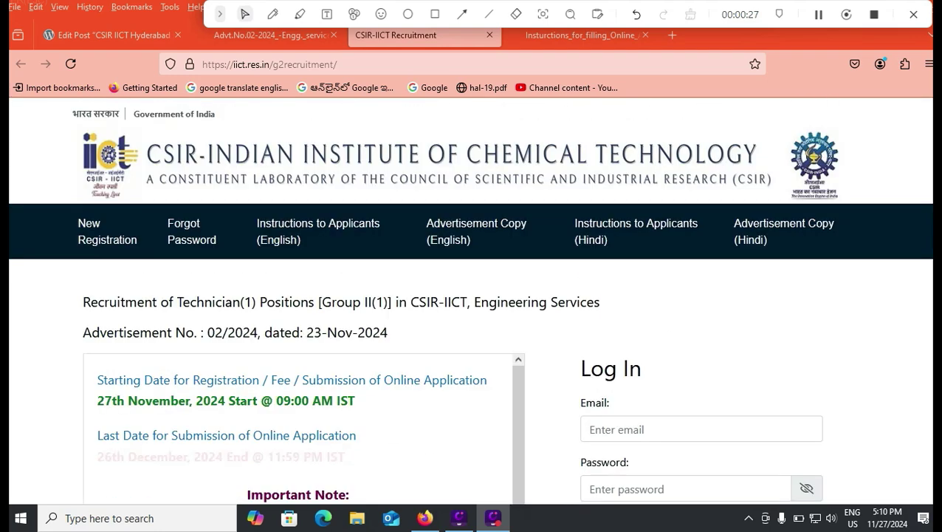
{"action": "left_click", "coordinate": [435, 14]}
{"action": "left_click_drag", "start_coordinate": [68, 214], "coordinate": [155, 257]}
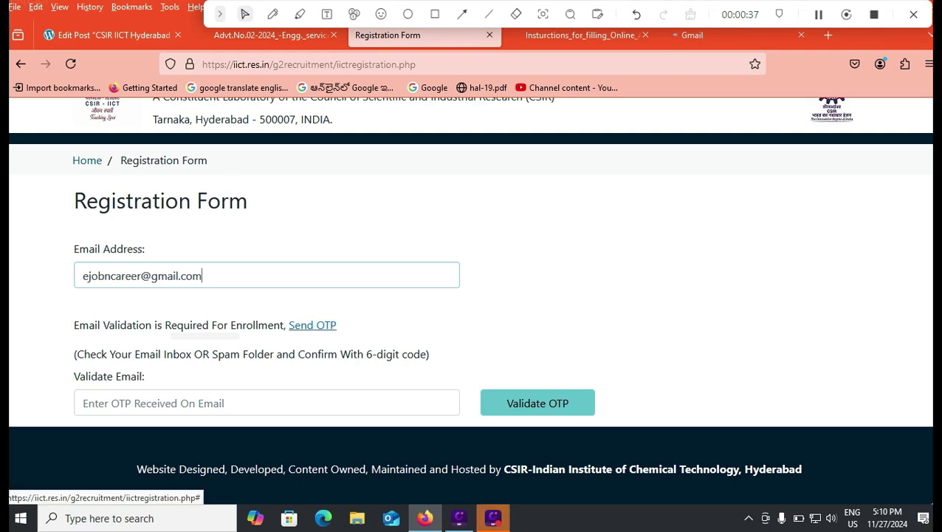
{"action": "left_click", "coordinate": [221, 403]}
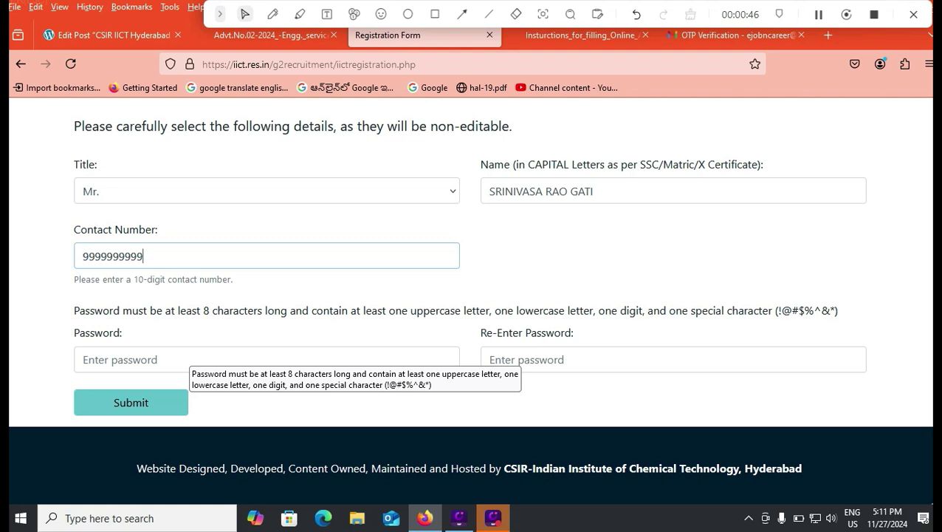
Step: Keep Mr. as the title and fill in the candidate's name and contact number
{"action": "left_click", "coordinate": [266, 191]}
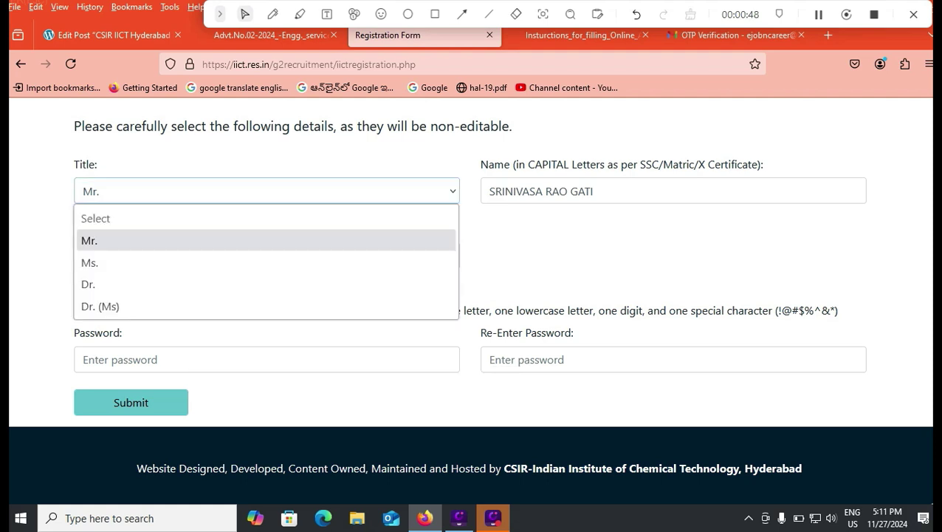
{"action": "key", "text": "Return"}
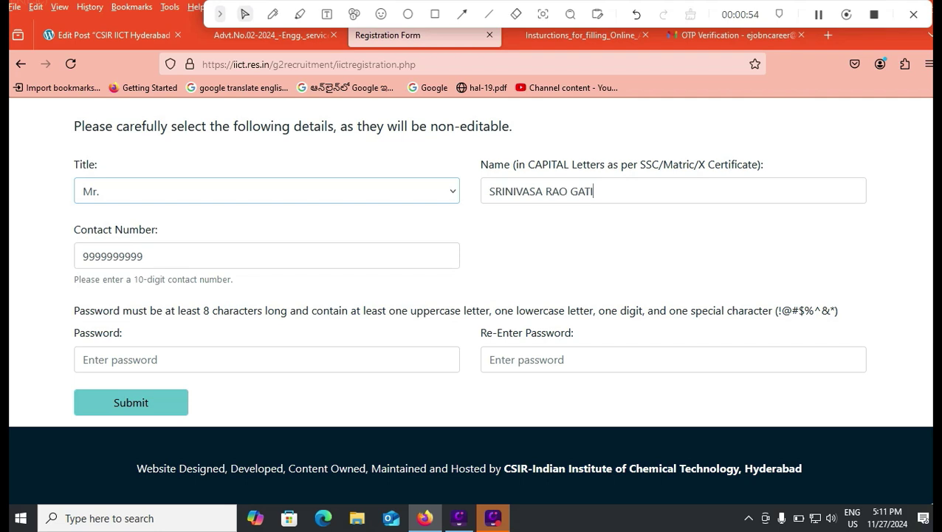
{"action": "double_click", "coordinate": [590, 192]}
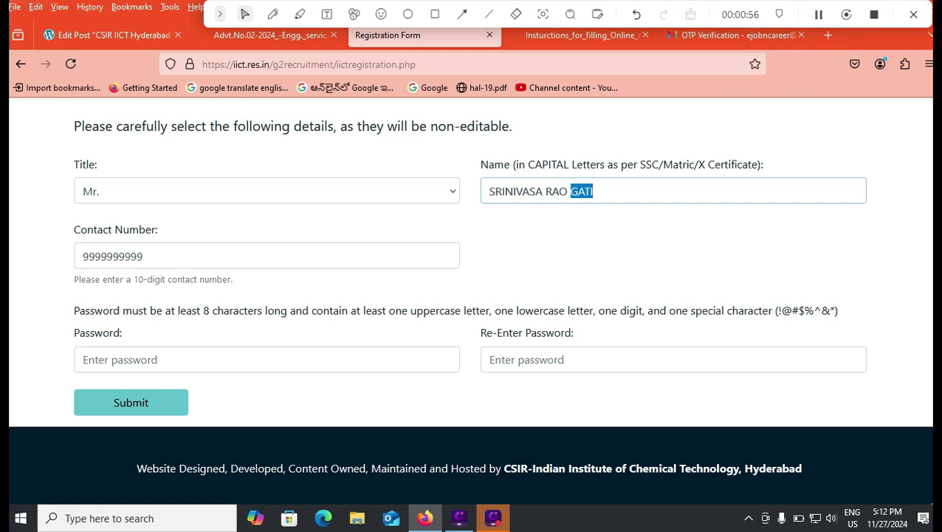
{"action": "key", "text": "Tab"}
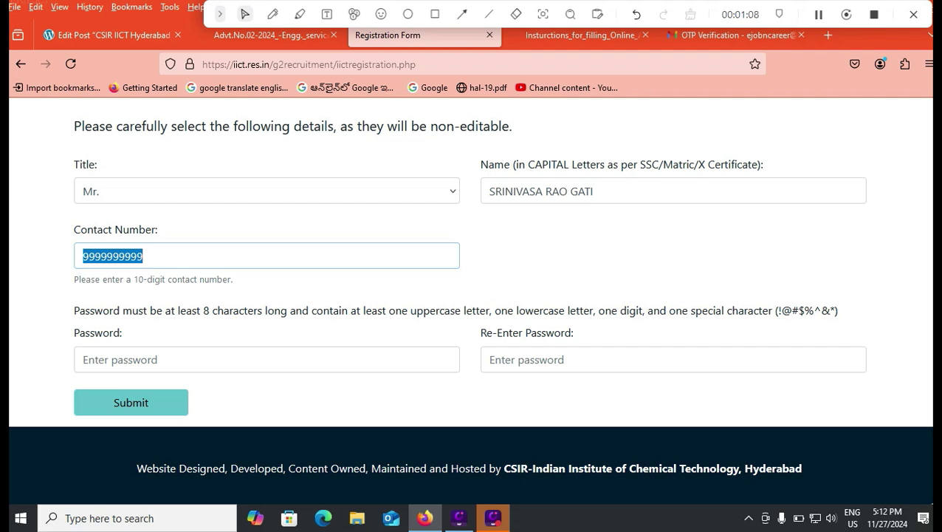
{"action": "key", "text": "Tab"}
{"action": "key", "text": "Tab"}
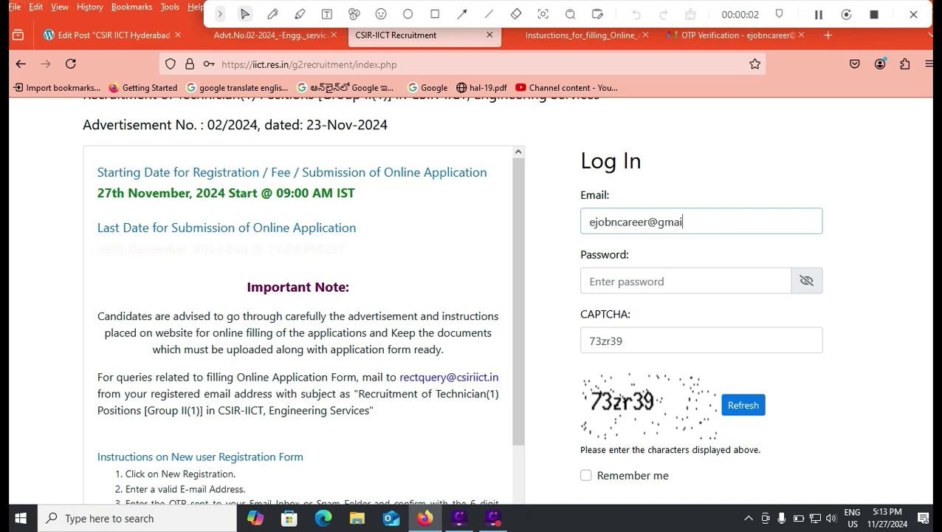
Step: Log in with the registered email, the account password and the CAPTCHA
{"action": "type", "text": "l.com"}
{"action": "left_click", "coordinate": [628, 281]}
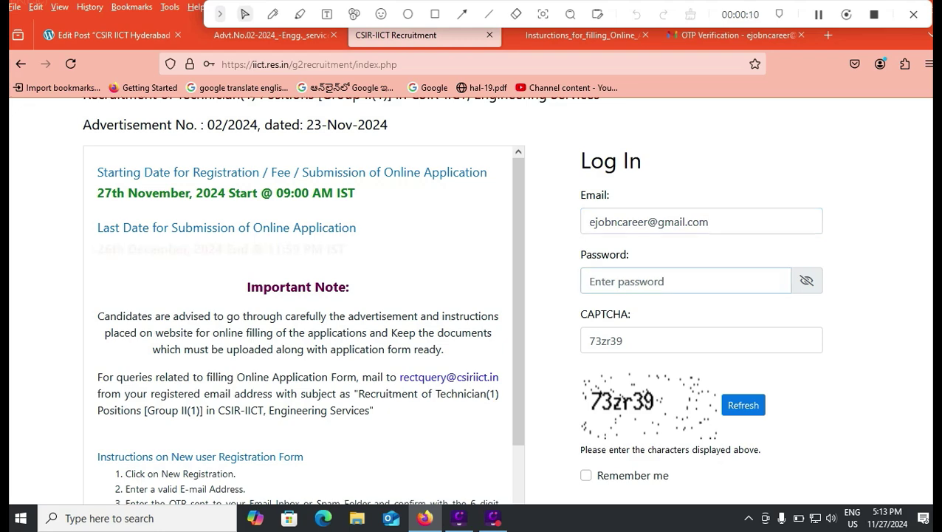
{"action": "scroll", "coordinate": [473, 296], "scroll_direction": "down", "scroll_amount": 2}
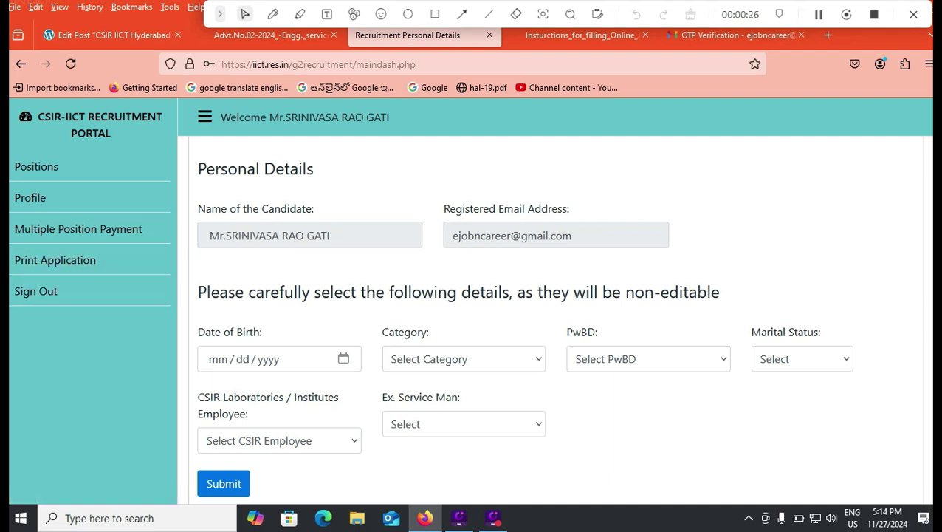
Step: Set the date of birth to 02/01/2000 using the calendar picker
{"action": "scroll", "coordinate": [469, 297], "scroll_direction": "down", "scroll_amount": 3}
{"action": "left_click", "coordinate": [343, 229]}
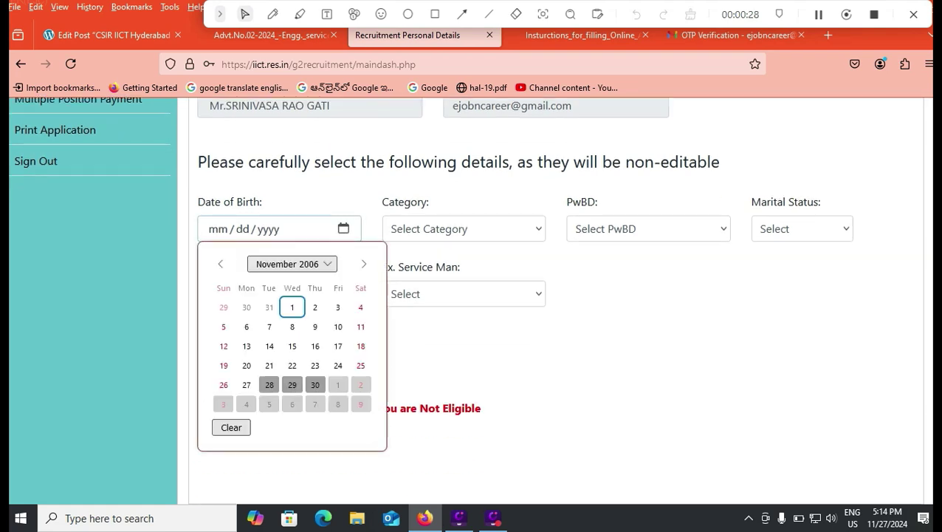
{"action": "left_click", "coordinate": [293, 265]}
{"action": "scroll", "coordinate": [314, 345], "scroll_direction": "up", "scroll_amount": 3}
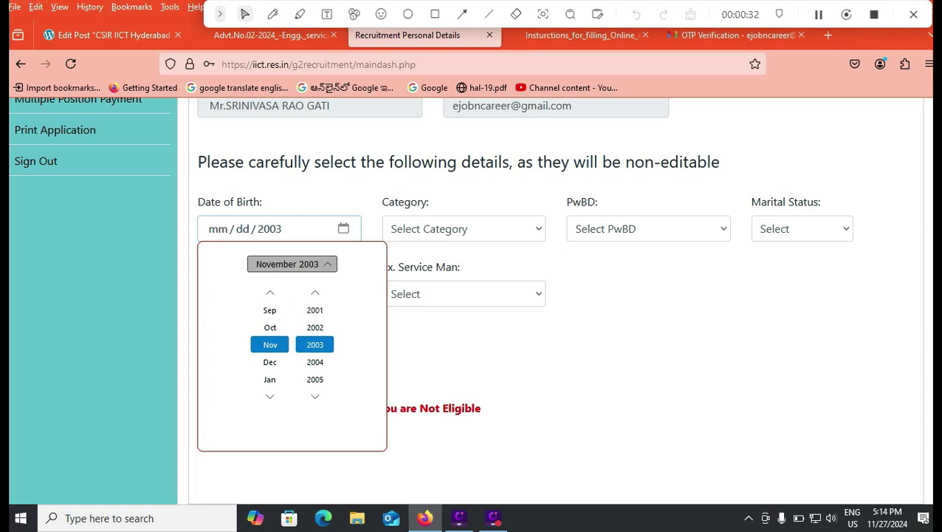
{"action": "scroll", "coordinate": [315, 310], "scroll_direction": "up", "scroll_amount": 2}
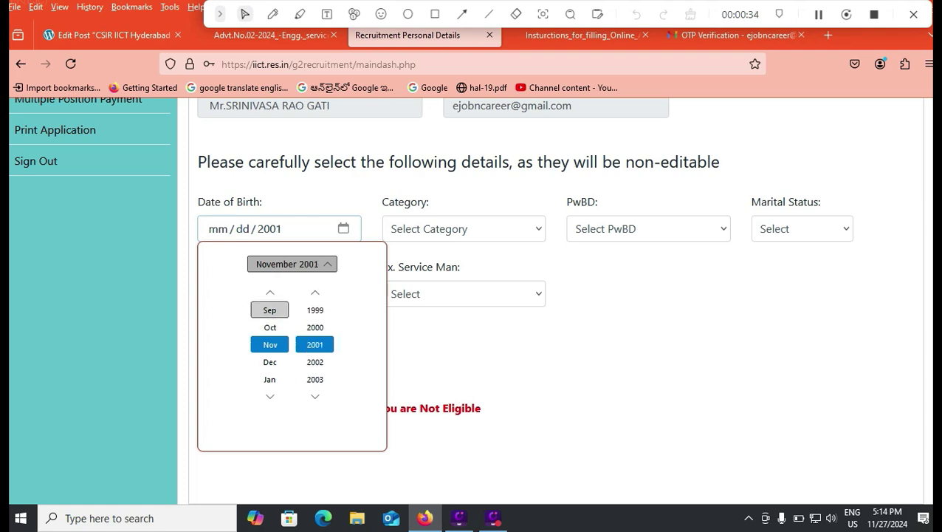
{"action": "scroll", "coordinate": [270, 311], "scroll_direction": "up", "scroll_amount": 6}
{"action": "scroll", "coordinate": [269, 310], "scroll_direction": "up", "scroll_amount": 1}
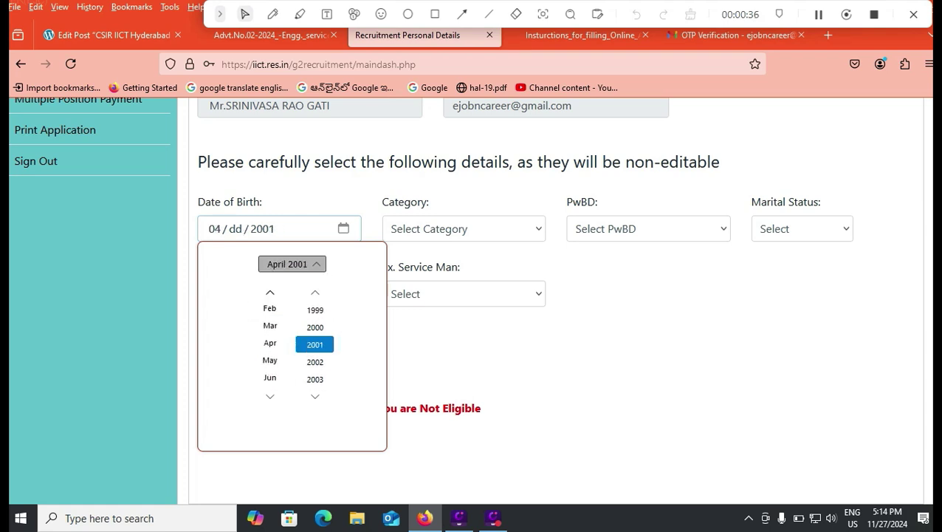
{"action": "left_click", "coordinate": [269, 310]}
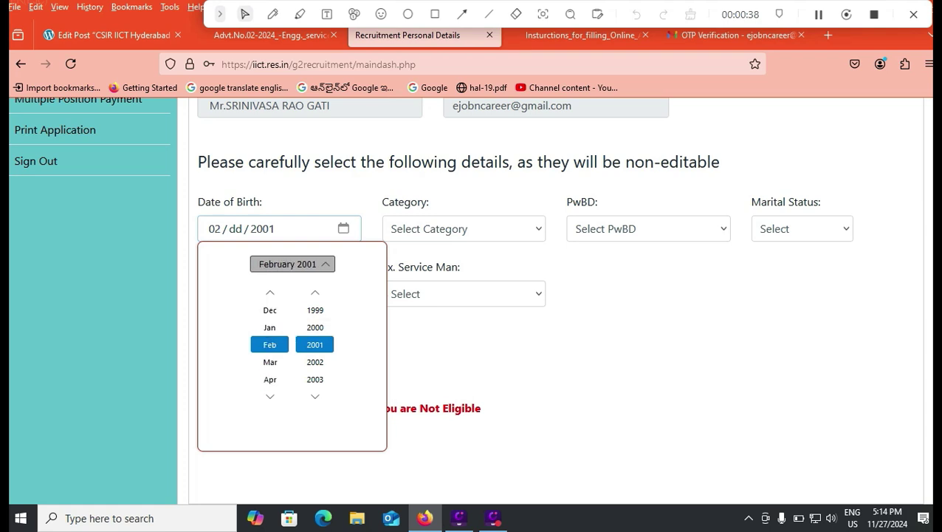
{"action": "left_click", "coordinate": [235, 229]}
{"action": "left_click", "coordinate": [235, 229]}
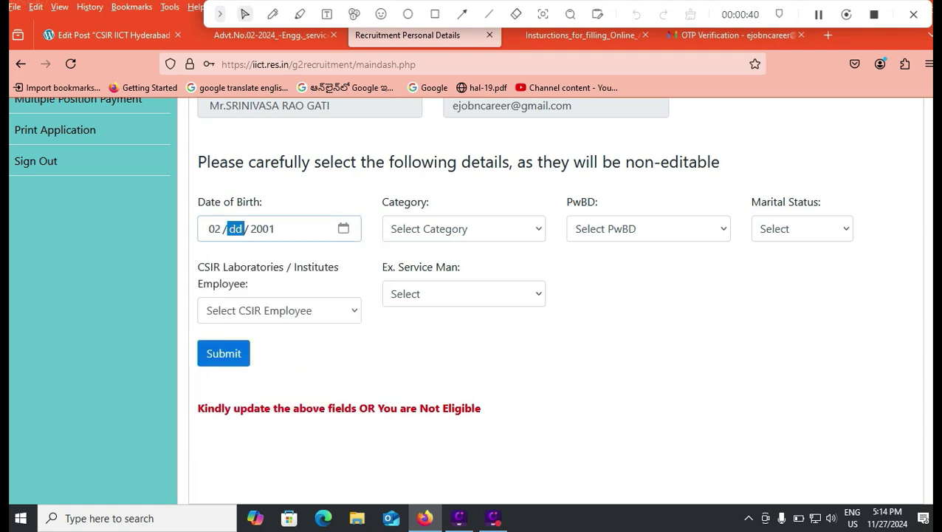
{"action": "type", "text": "021"}
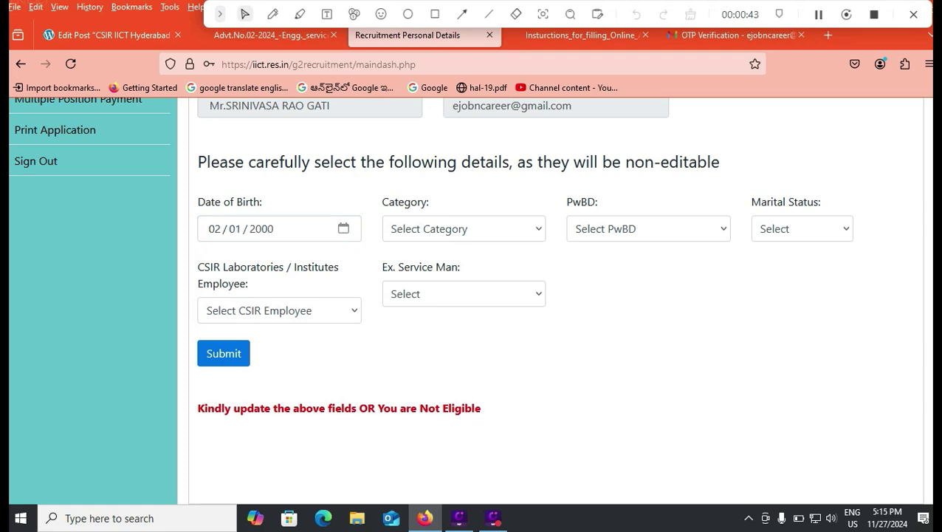
Step: Choose OBC category, PwBD NO, Single, CSIR employee NO and ex-serviceman NO
{"action": "left_click", "coordinate": [463, 229]}
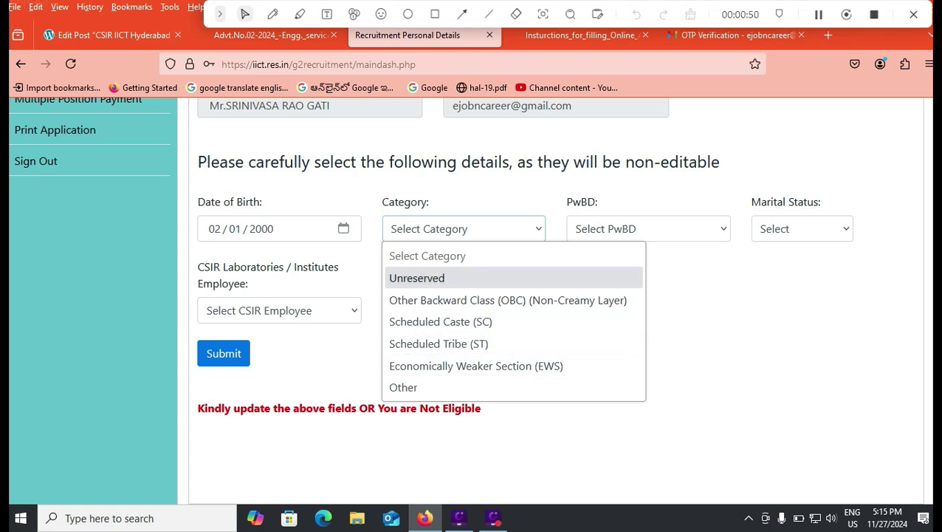
{"action": "left_click", "coordinate": [507, 300]}
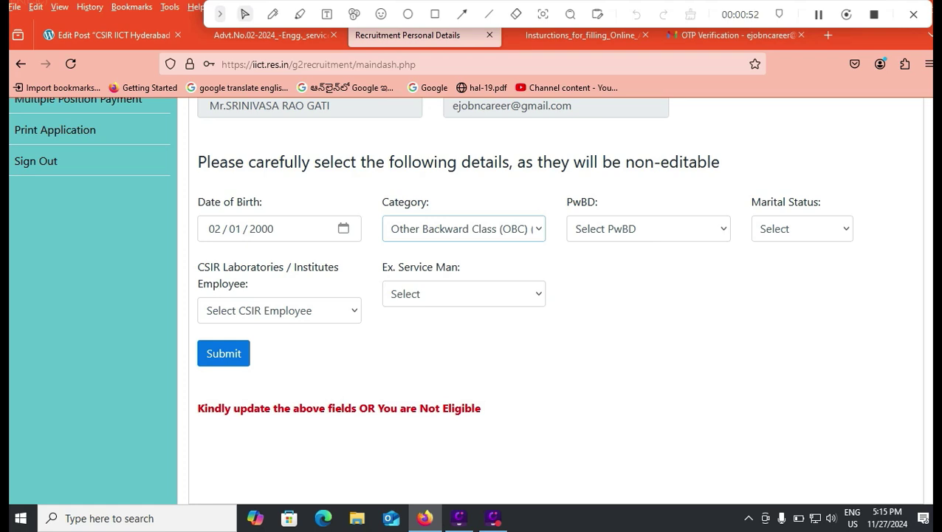
{"action": "left_click", "coordinate": [649, 228]}
{"action": "left_click", "coordinate": [613, 298]}
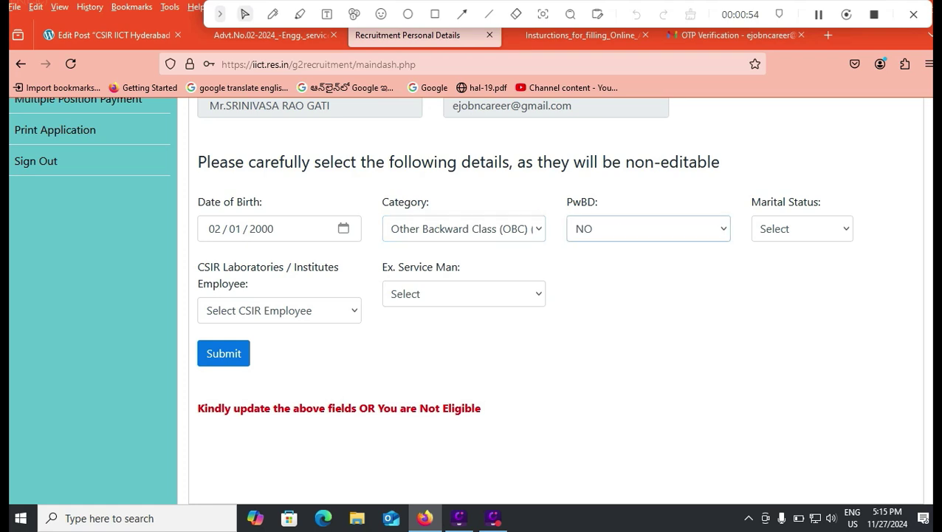
{"action": "left_click", "coordinate": [802, 229]}
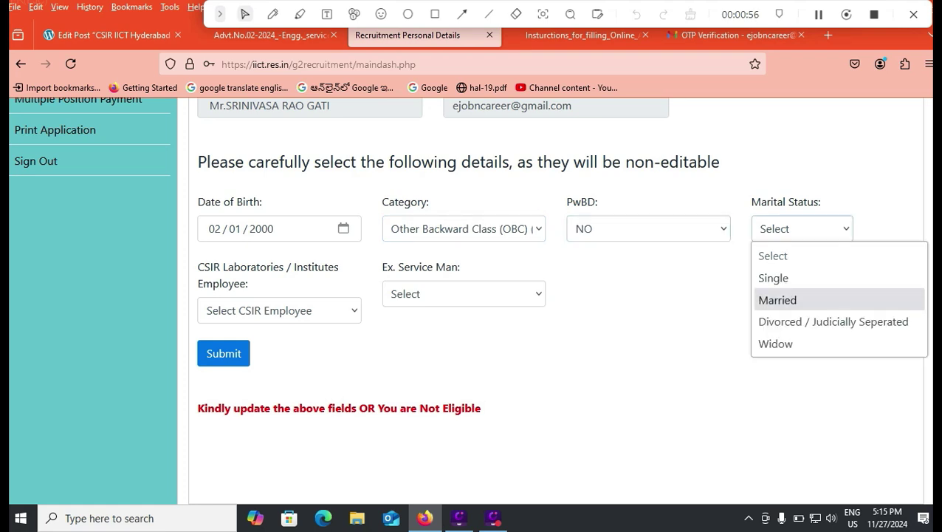
{"action": "key", "text": "Return"}
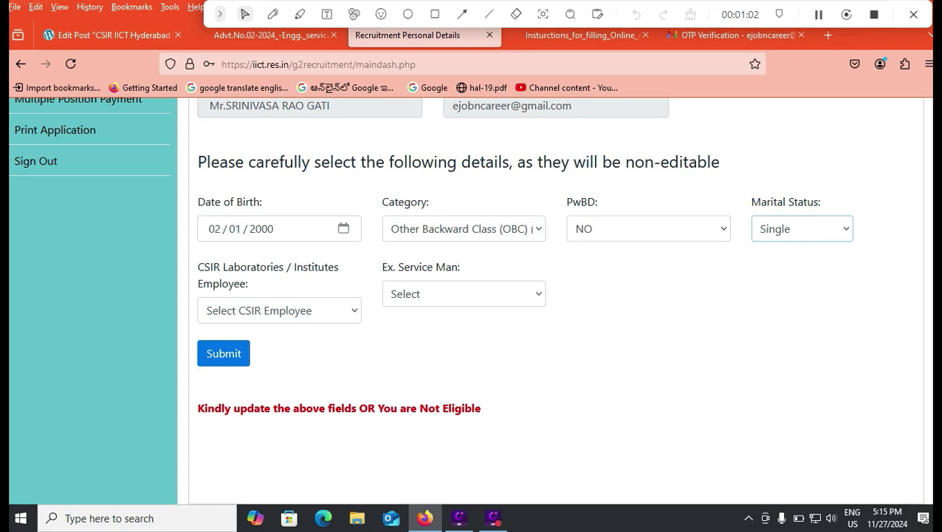
{"action": "left_click", "coordinate": [279, 310]}
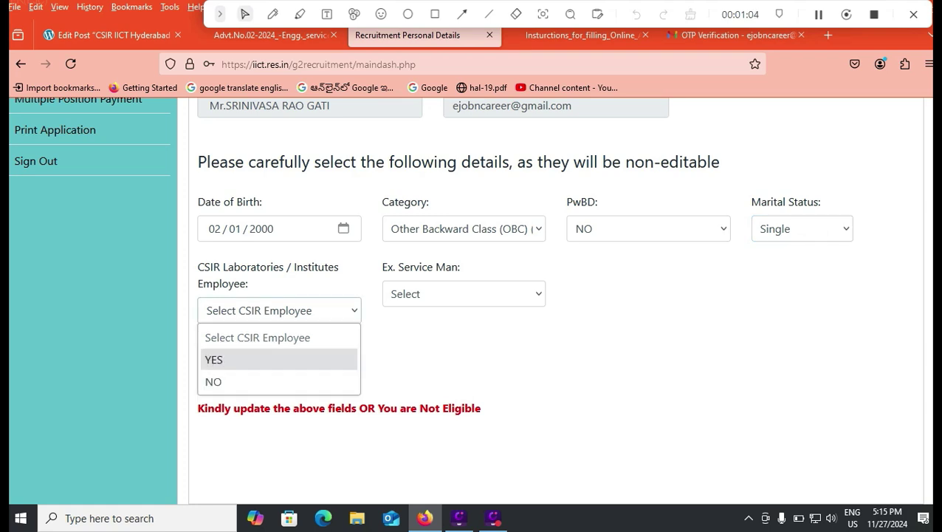
{"action": "left_click", "coordinate": [221, 381]}
{"action": "left_click", "coordinate": [464, 294]}
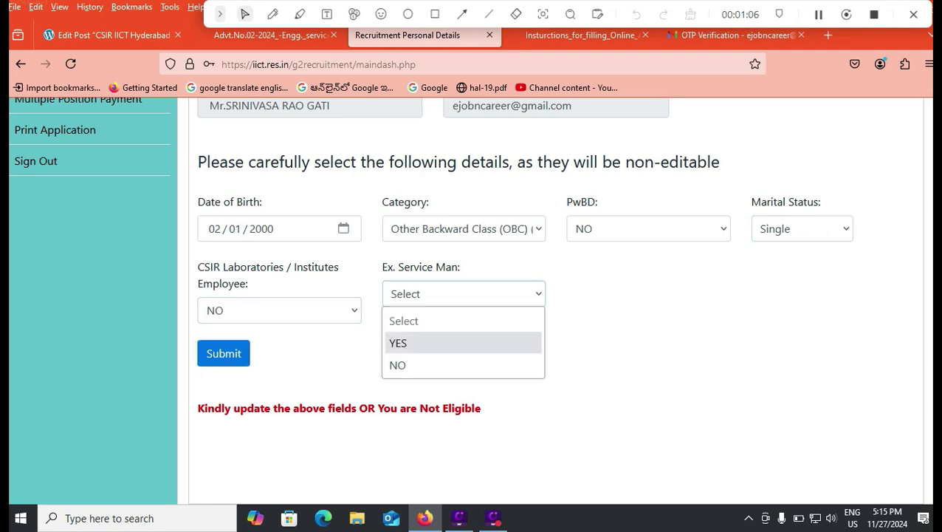
{"action": "left_click", "coordinate": [397, 365]}
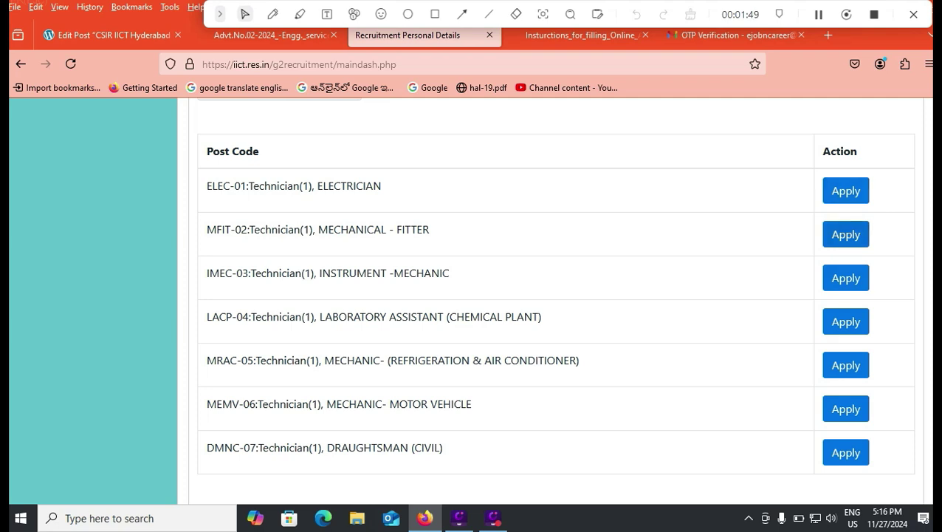
Step: Apply for post MFIT-02, Technician (Mechanical - Fitter)
{"action": "left_click", "coordinate": [847, 234]}
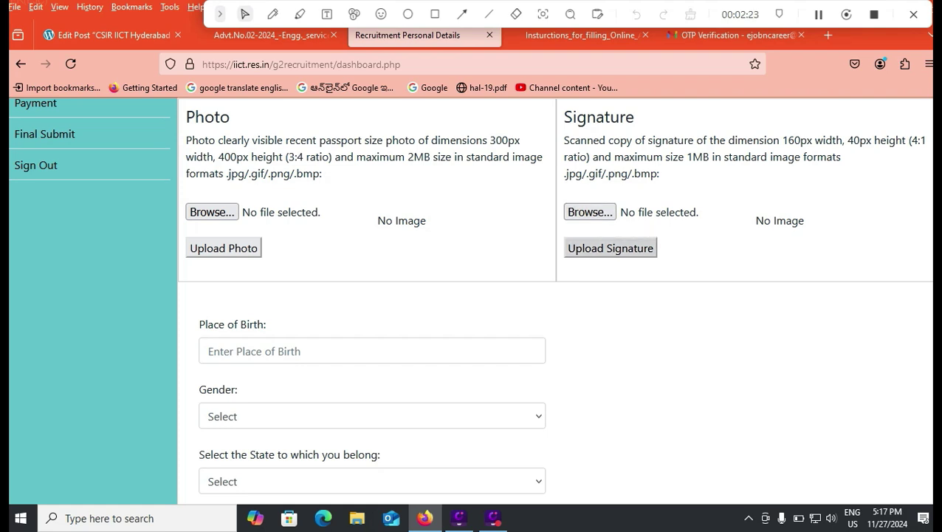
Step: Enter TIRUPATI as place of birth and Male as gender
{"action": "scroll", "coordinate": [611, 248], "scroll_direction": "down", "scroll_amount": 1}
{"action": "left_click", "coordinate": [372, 280]}
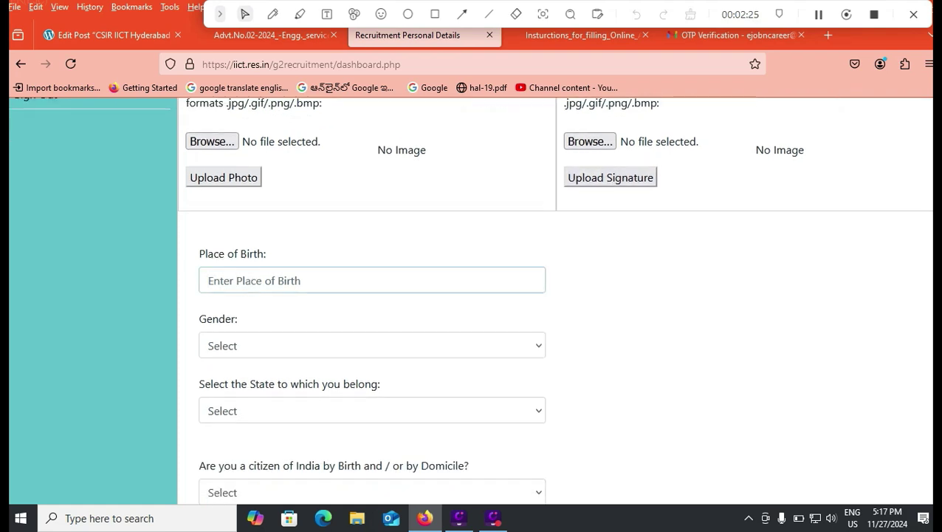
{"action": "type", "text": "t"}
{"action": "key", "text": "BackSpace"}
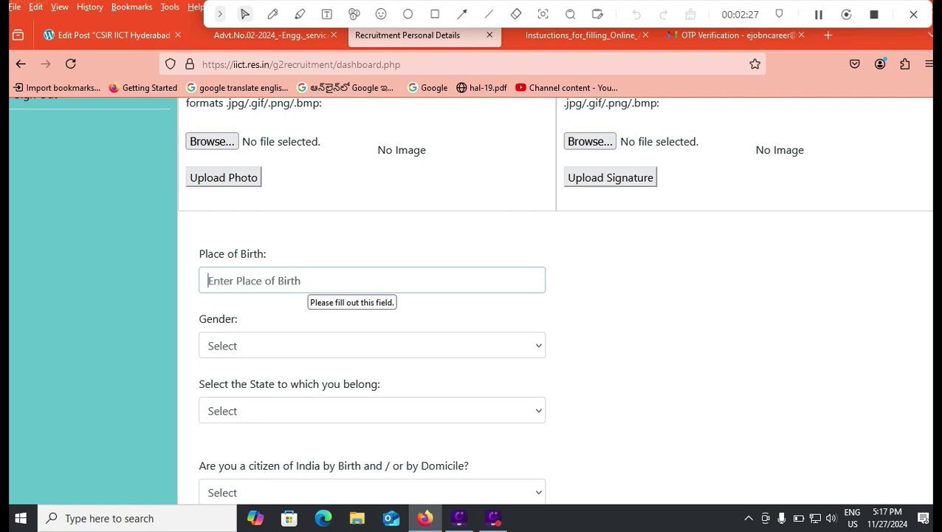
{"action": "type", "text": "TIRUPATI"}
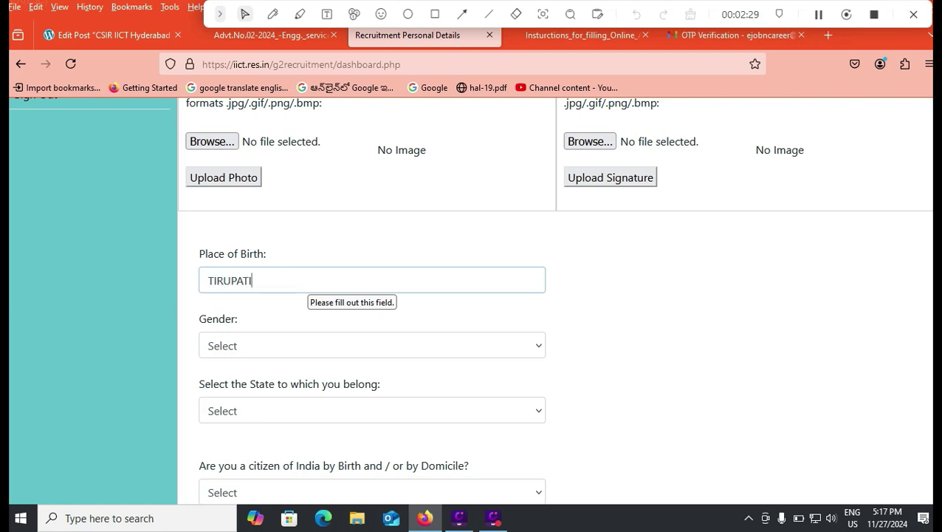
{"action": "left_click", "coordinate": [317, 345]}
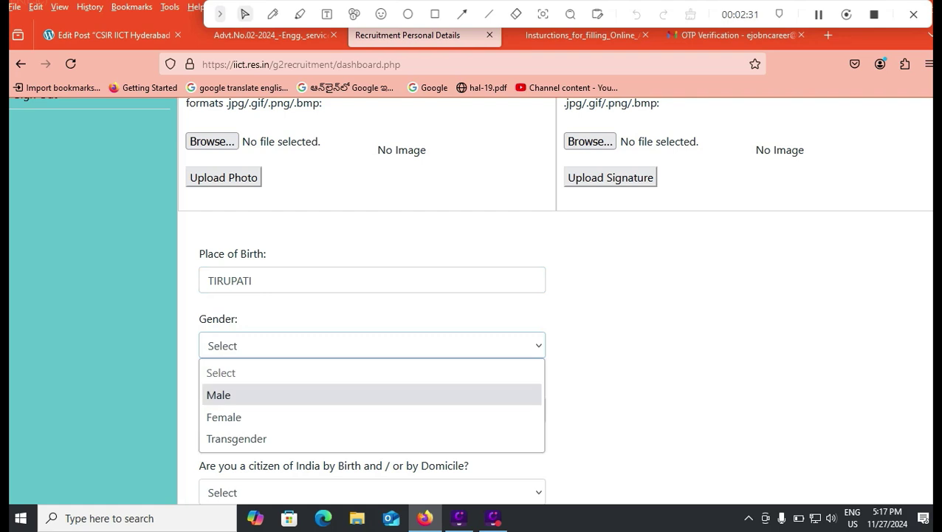
{"action": "key", "text": "Return"}
Step: Set home state Andhra Pradesh, citizenship by birth YES, and answer the Pakistan/Nepal migration question
{"action": "scroll", "coordinate": [470, 299], "scroll_direction": "down", "scroll_amount": 1}
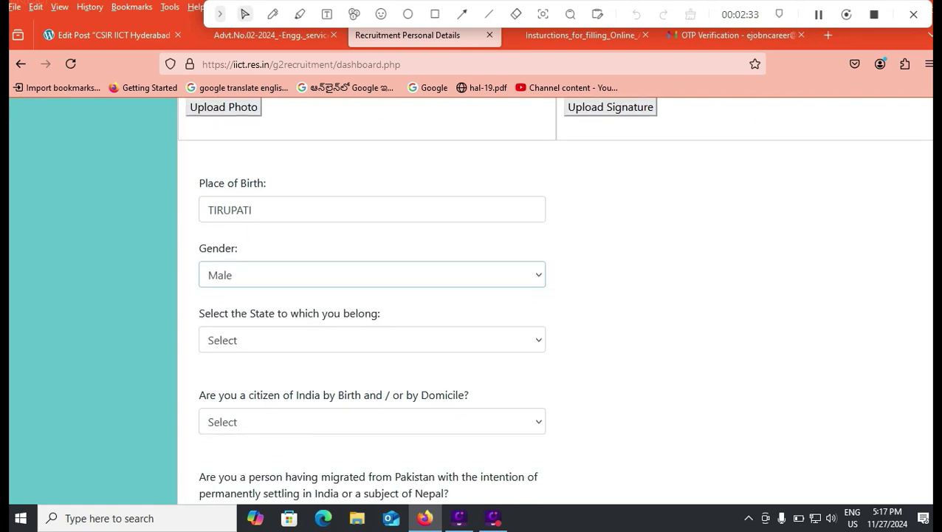
{"action": "left_click", "coordinate": [372, 339]}
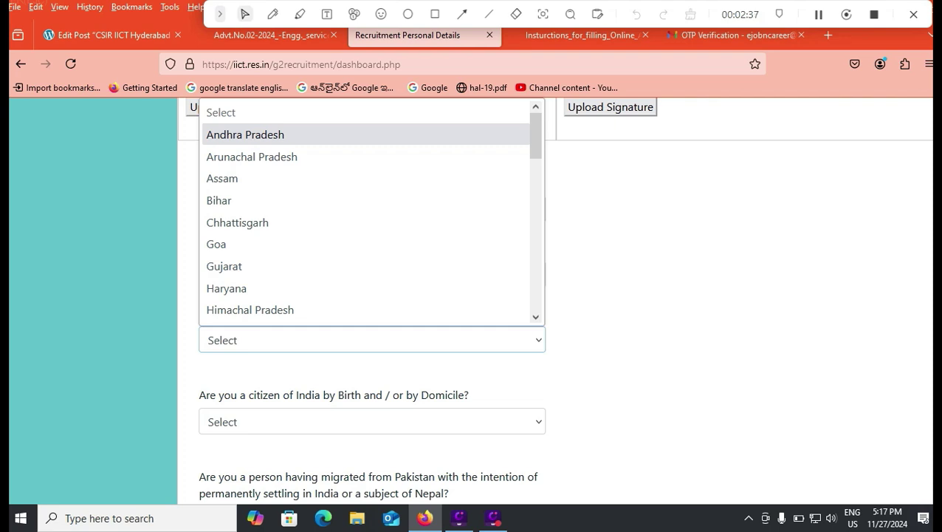
{"action": "left_click", "coordinate": [246, 134]}
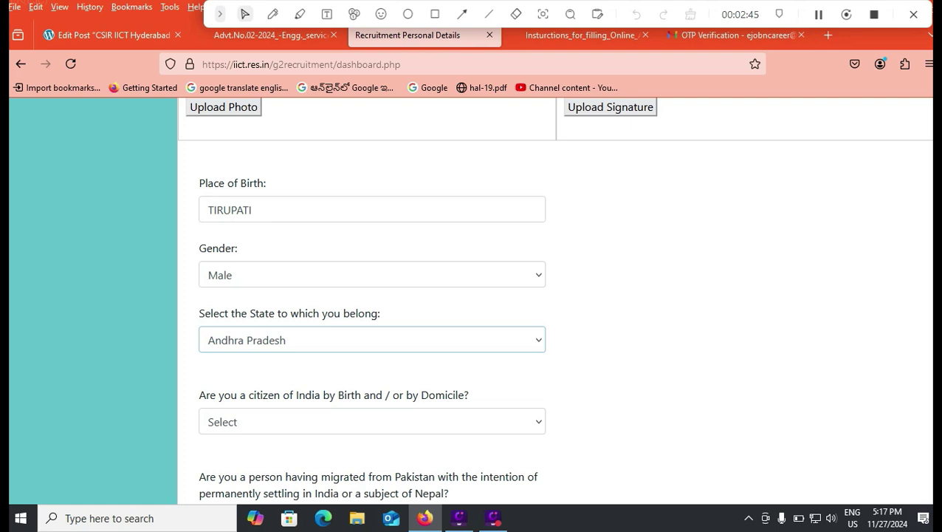
{"action": "left_click", "coordinate": [371, 421]}
{"action": "left_click", "coordinate": [371, 370]}
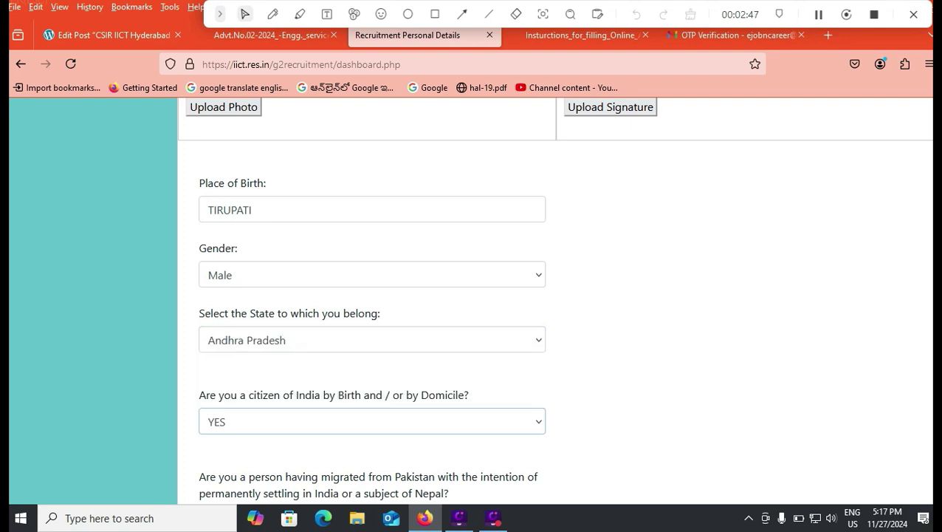
{"action": "scroll", "coordinate": [554, 299], "scroll_direction": "down", "scroll_amount": 3}
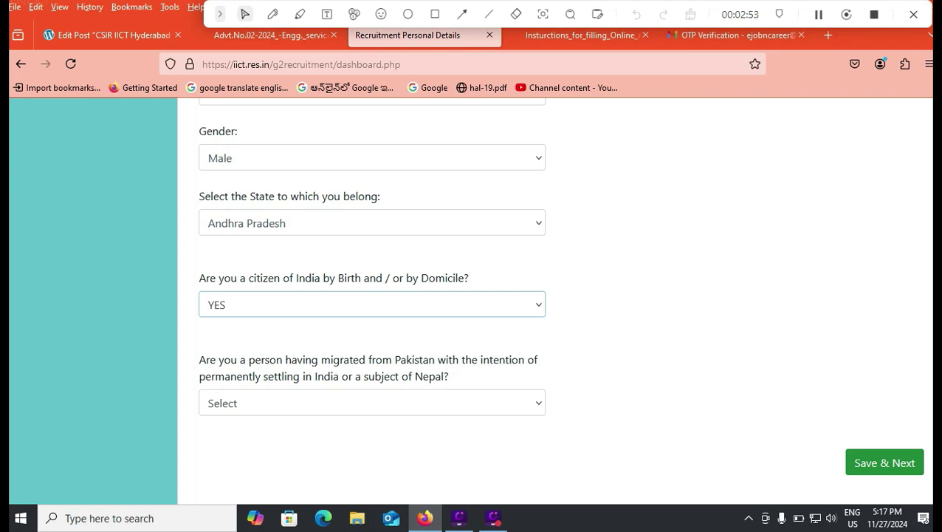
{"action": "left_click", "coordinate": [371, 403]}
{"action": "left_click", "coordinate": [372, 451]}
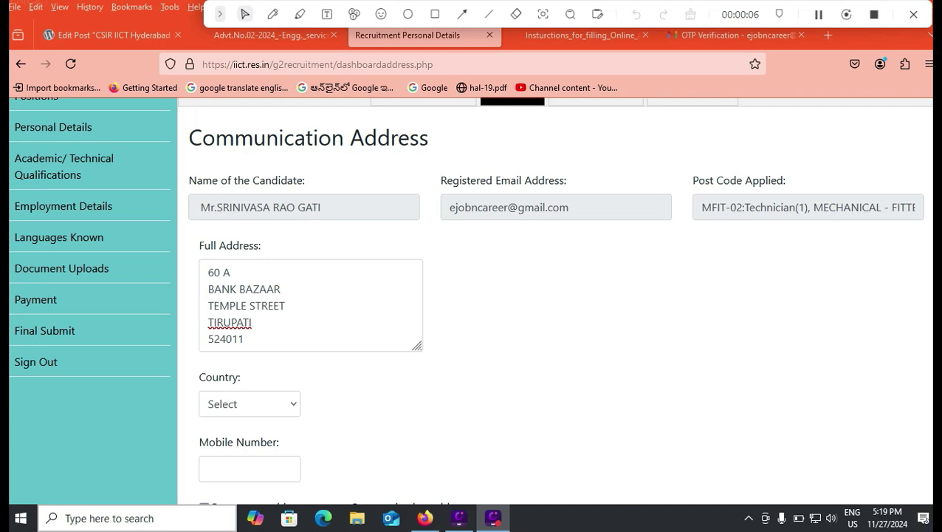
Step: Set country to India, enter the mobile number, and make the permanent address the same
{"action": "left_click", "coordinate": [249, 404]}
{"action": "left_click", "coordinate": [229, 135]}
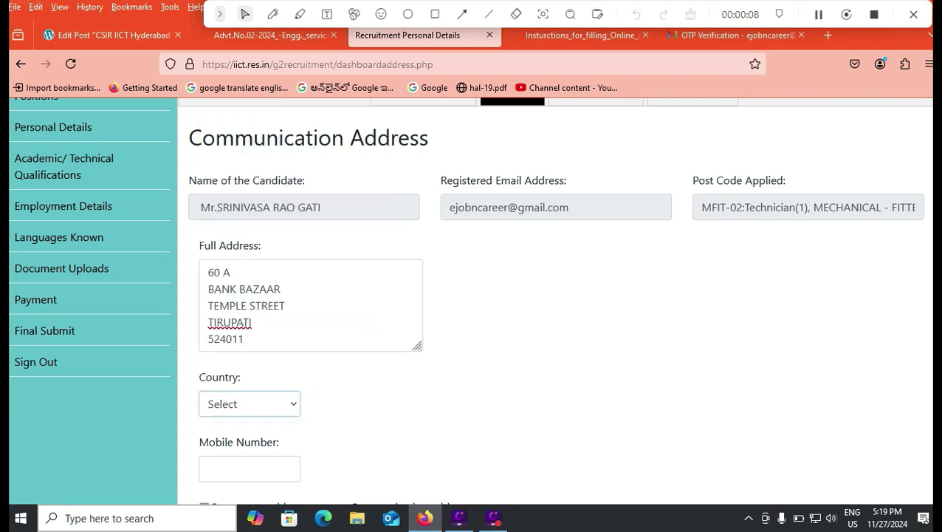
{"action": "scroll", "coordinate": [473, 301], "scroll_direction": "down", "scroll_amount": 2}
{"action": "left_click", "coordinate": [250, 327]}
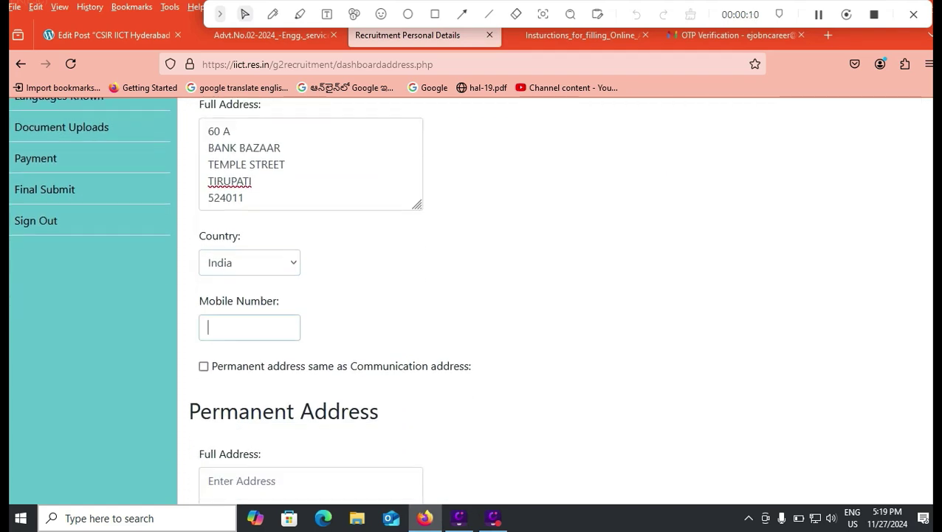
{"action": "type", "text": "9999999"}
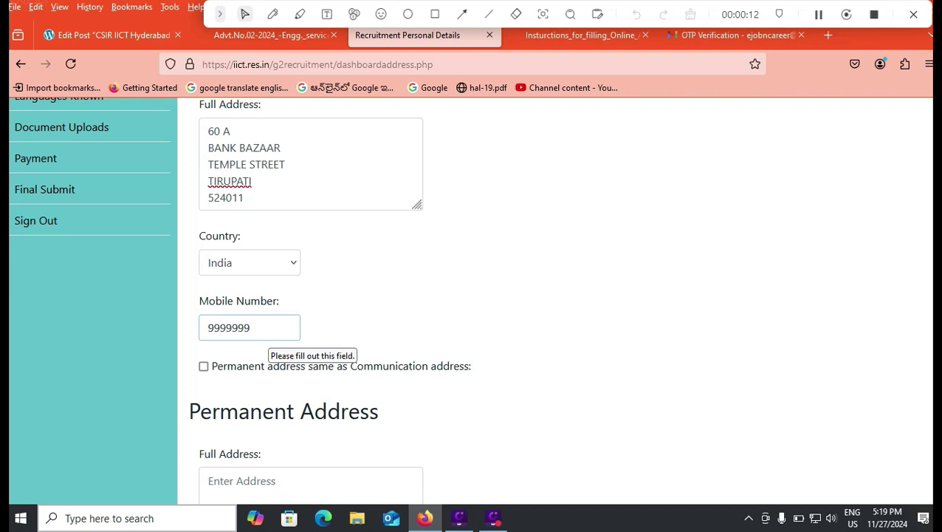
{"action": "type", "text": "99"}
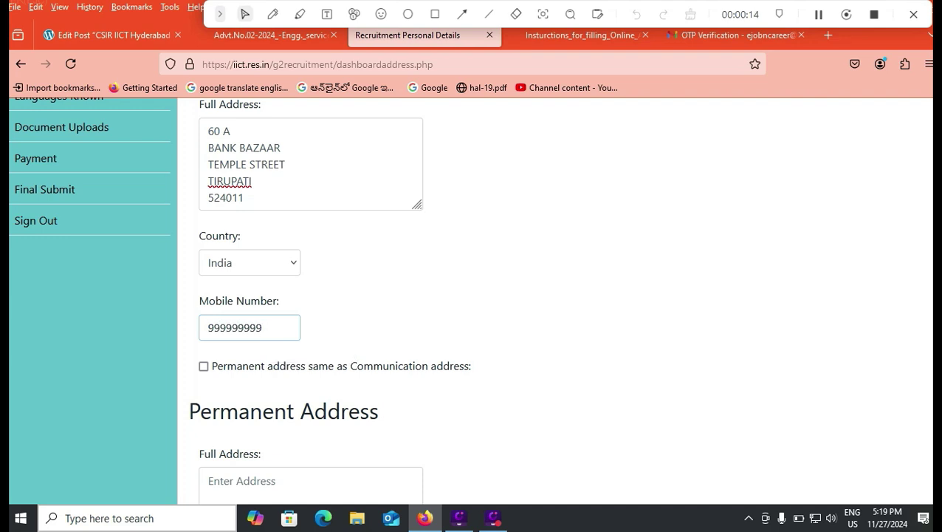
{"action": "left_click", "coordinate": [204, 367]}
{"action": "scroll", "coordinate": [472, 295], "scroll_direction": "down", "scroll_amount": 1}
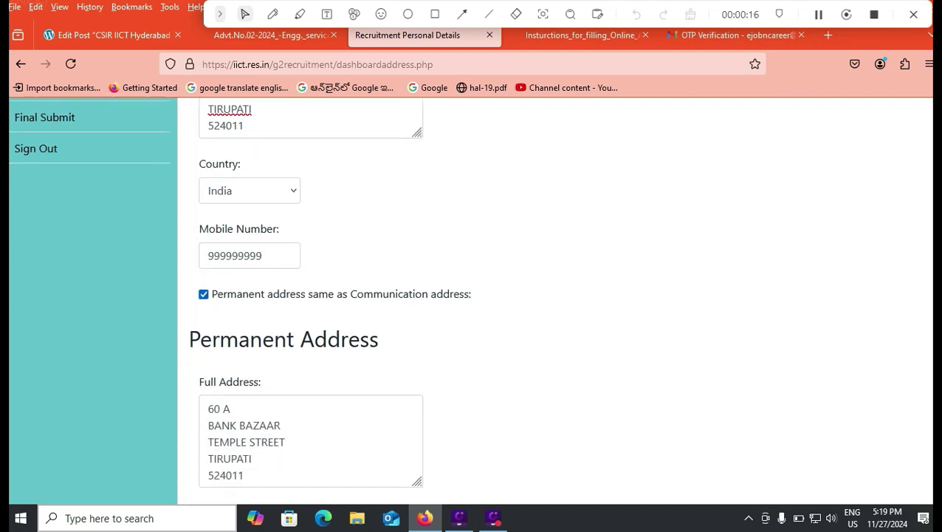
{"action": "scroll", "coordinate": [473, 295], "scroll_direction": "down", "scroll_amount": 2}
{"action": "scroll", "coordinate": [472, 296], "scroll_direction": "down", "scroll_amount": 1}
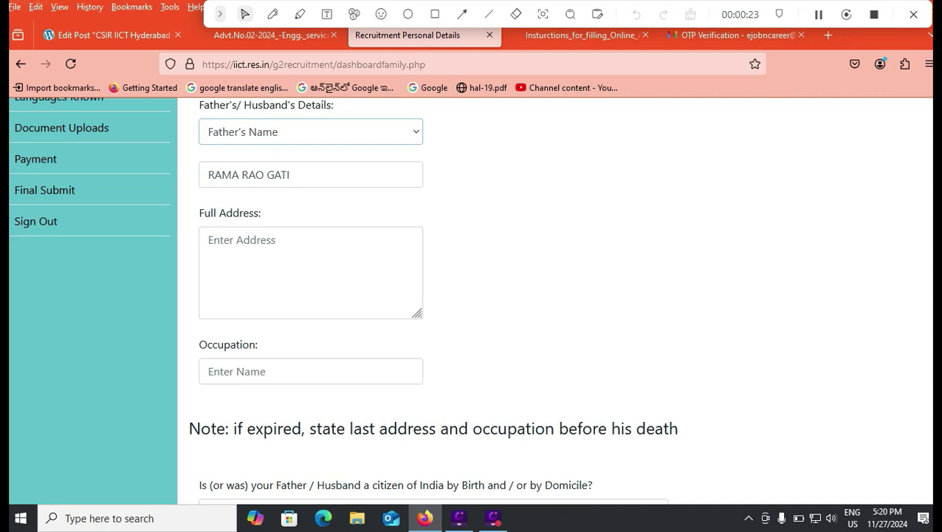
Step: Keep Father's Name, enter the father's address, and set occupation to AGRICULTURE
{"action": "left_click", "coordinate": [311, 132]}
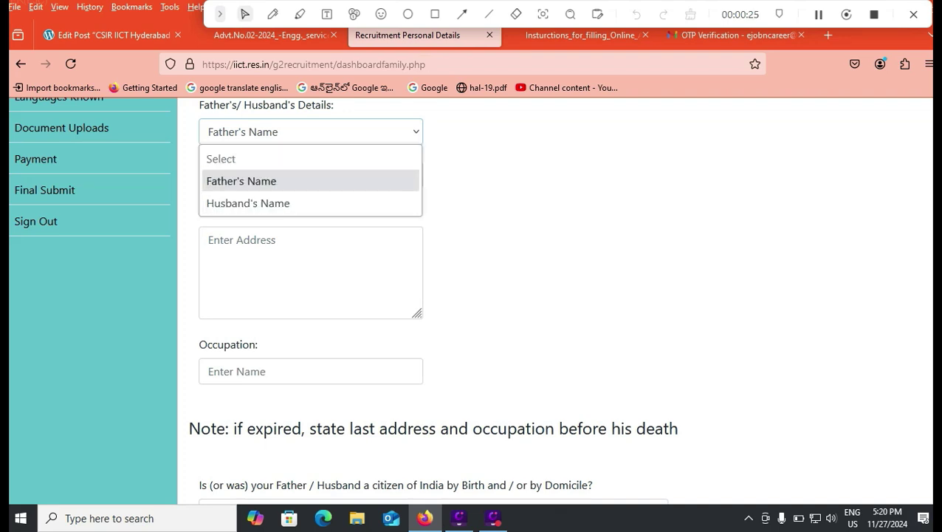
{"action": "left_click", "coordinate": [242, 180]}
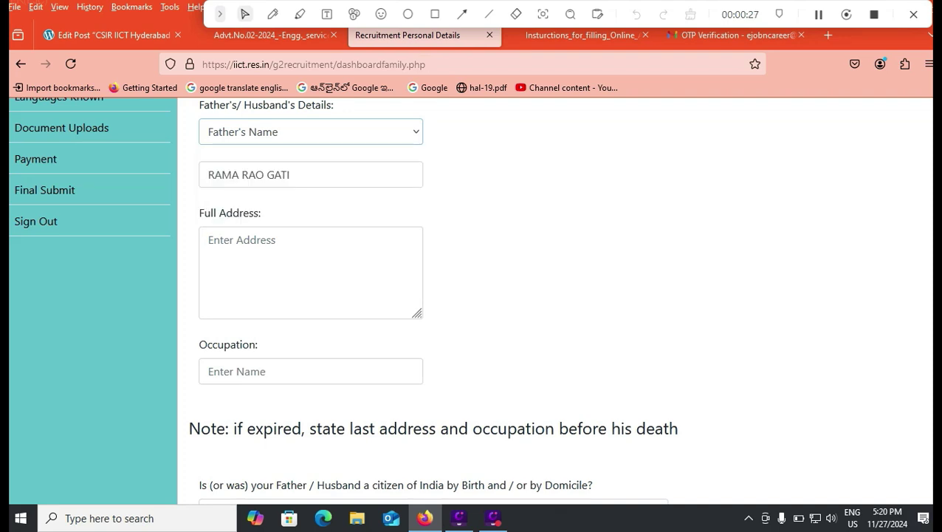
{"action": "left_click", "coordinate": [276, 238]}
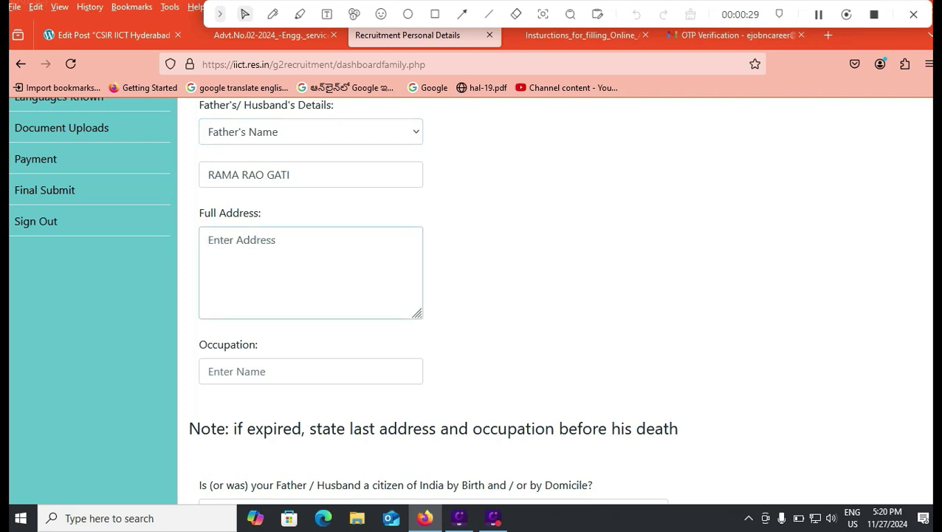
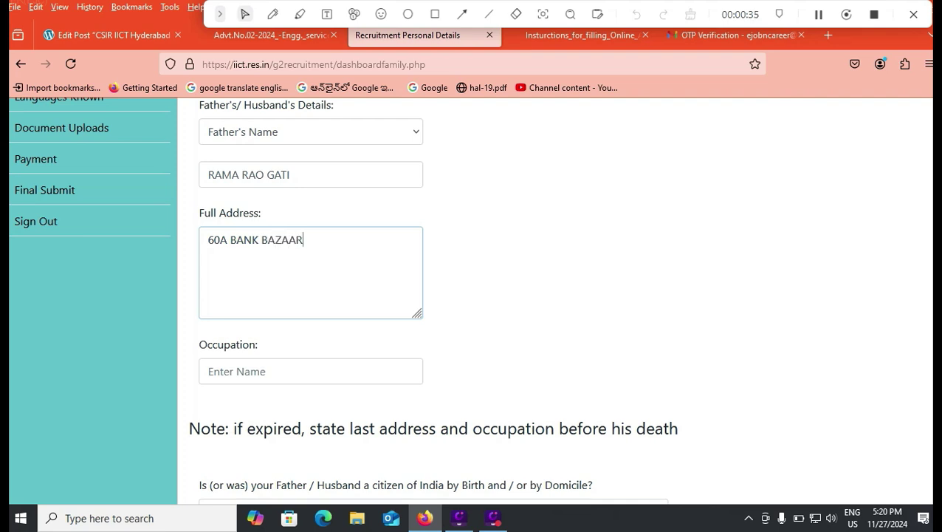
{"action": "left_click", "coordinate": [240, 371]}
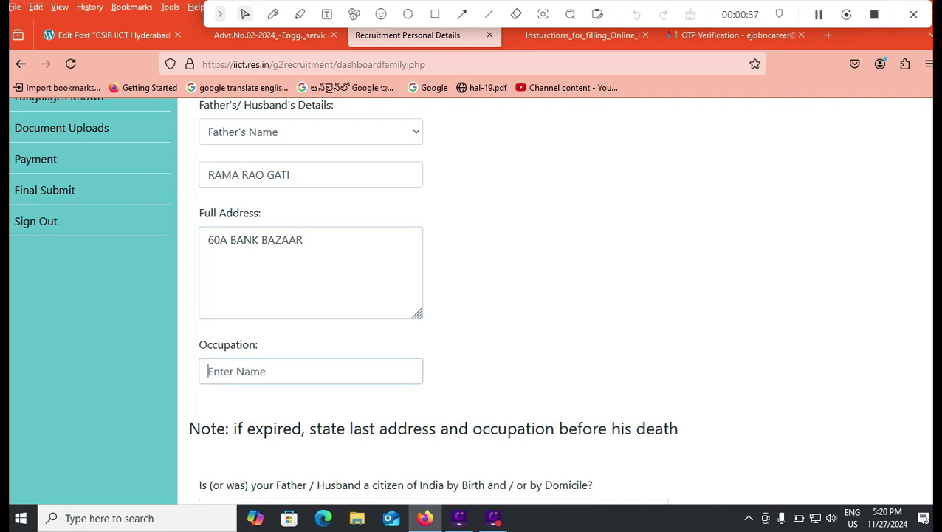
{"action": "type", "text": "AGRICULTURE"}
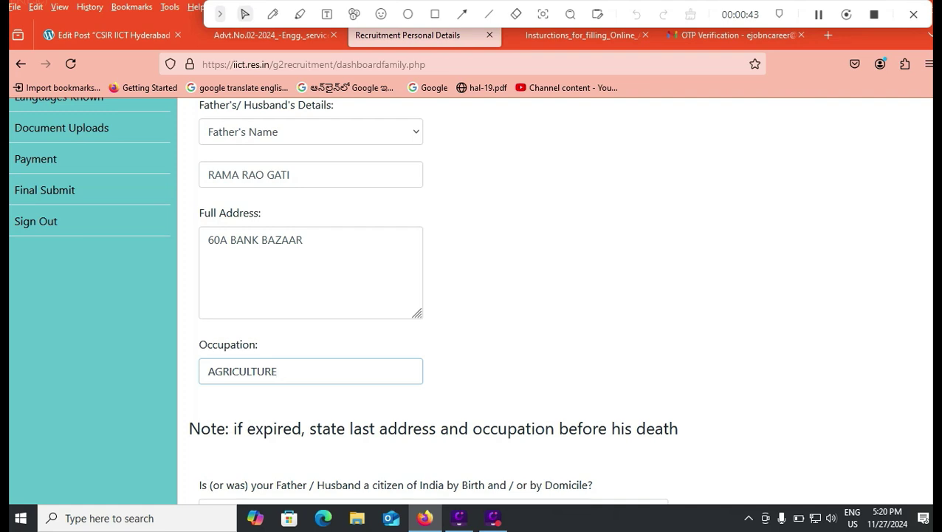
Step: Answer YES to the father's citizenship and NO to his migration question
{"action": "scroll", "coordinate": [343, 300], "scroll_direction": "down", "scroll_amount": 2}
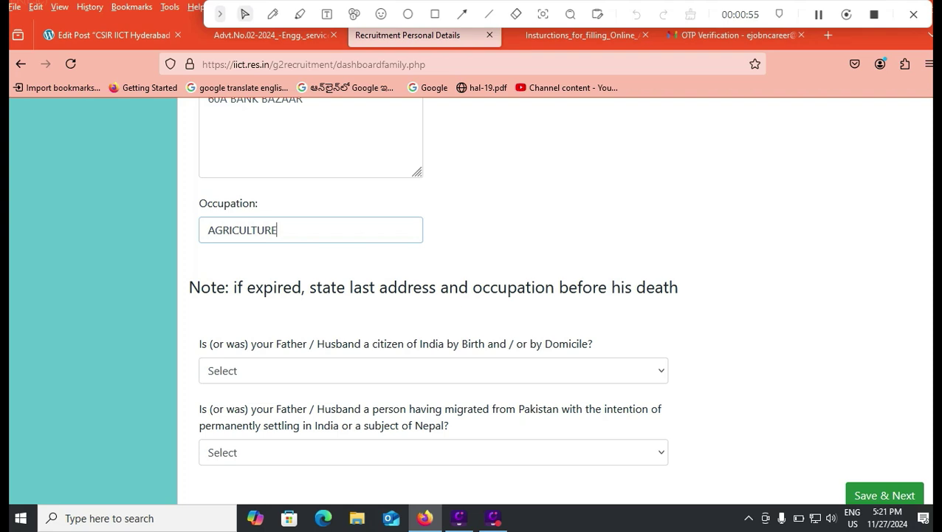
{"action": "left_click", "coordinate": [434, 371]}
{"action": "left_click", "coordinate": [433, 420]}
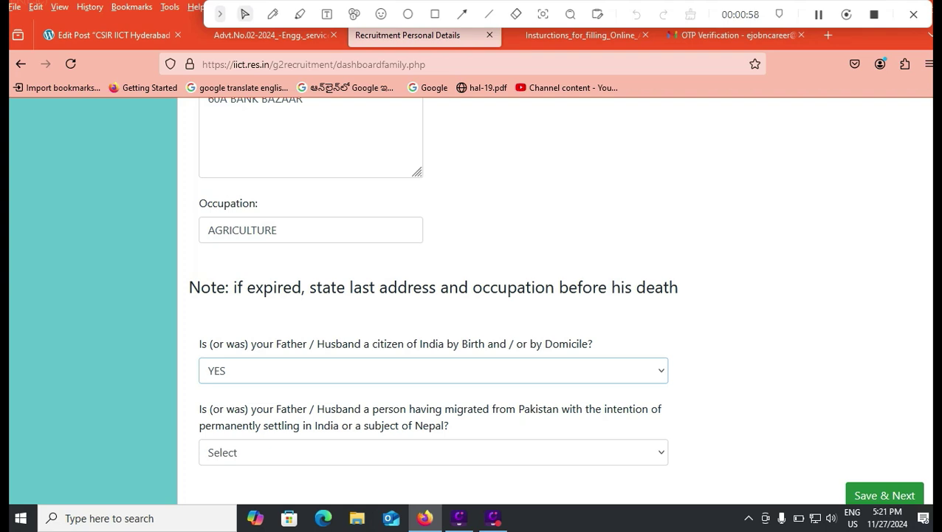
{"action": "left_click", "coordinate": [433, 451]}
{"action": "left_click", "coordinate": [434, 422]}
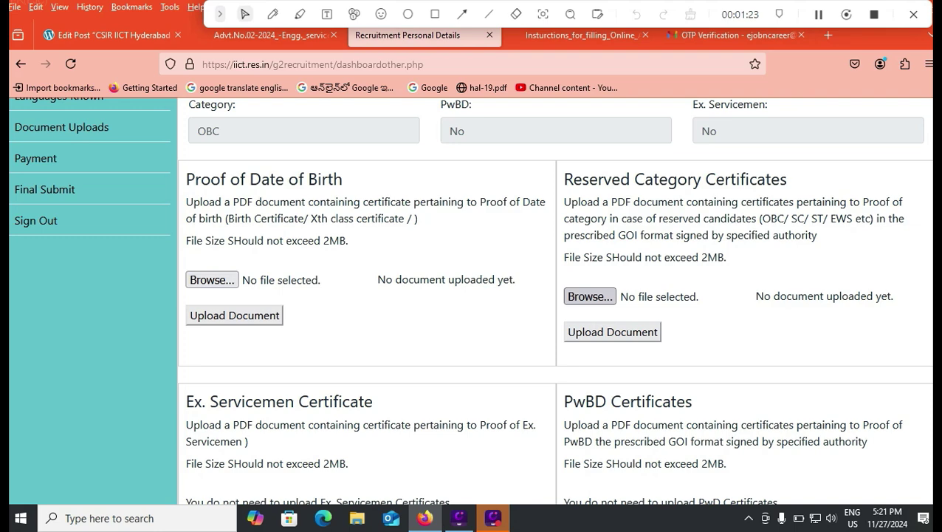
Step: Choose Hindu as religion and keep None for benchmark disability
{"action": "scroll", "coordinate": [470, 295], "scroll_direction": "down", "scroll_amount": 1}
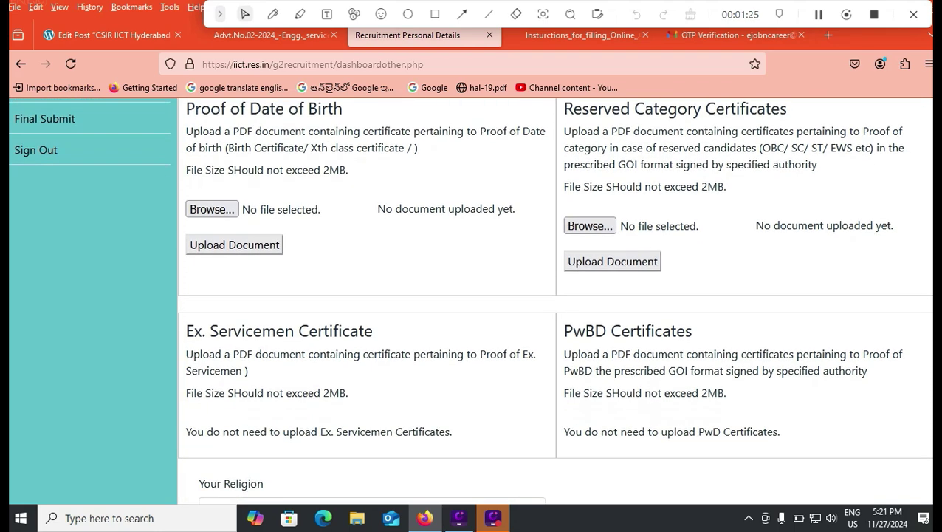
{"action": "scroll", "coordinate": [469, 295], "scroll_direction": "down", "scroll_amount": 1}
{"action": "scroll", "coordinate": [470, 295], "scroll_direction": "down", "scroll_amount": 2}
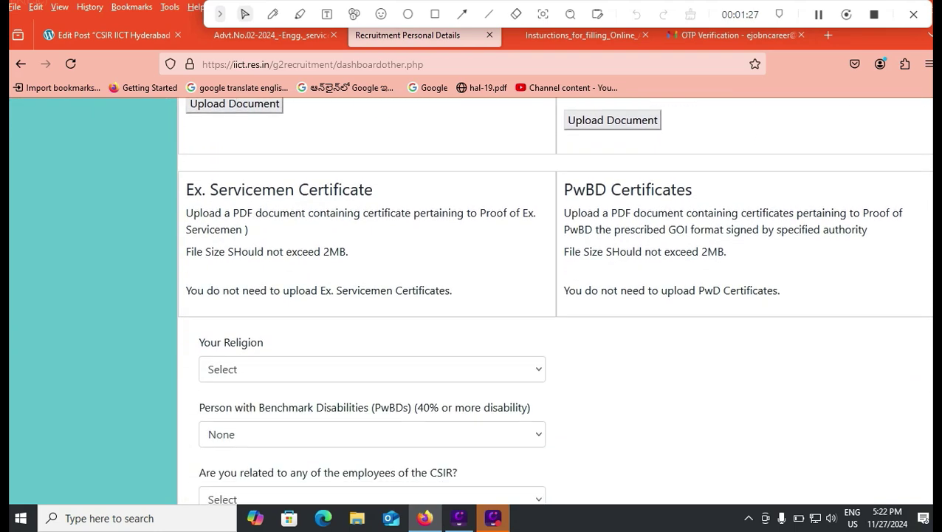
{"action": "left_click", "coordinate": [371, 369]}
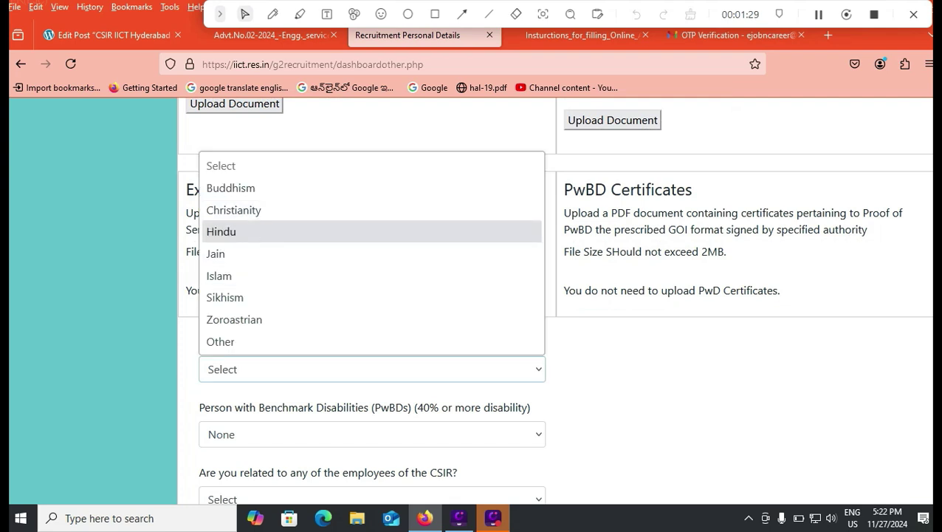
{"action": "left_click", "coordinate": [223, 231]}
{"action": "scroll", "coordinate": [470, 296], "scroll_direction": "down", "scroll_amount": 4}
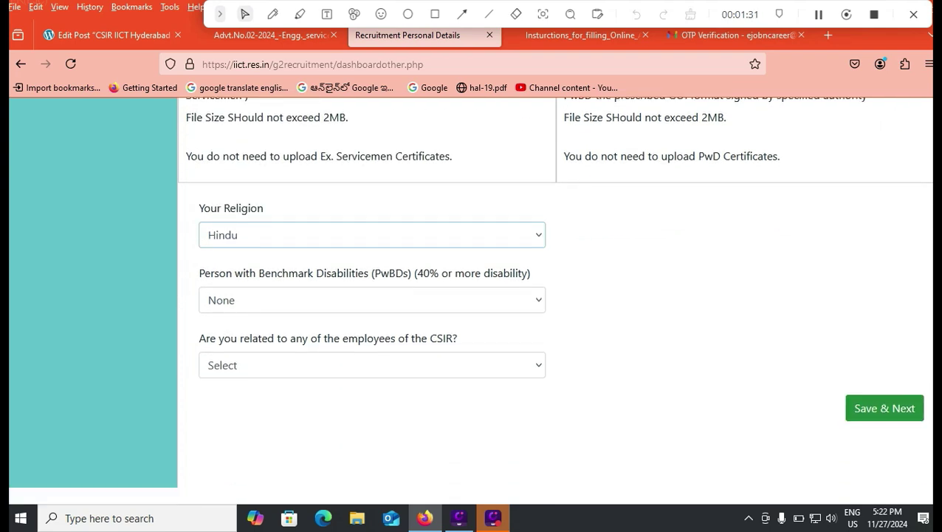
{"action": "left_click", "coordinate": [371, 300]}
{"action": "left_click", "coordinate": [220, 326]}
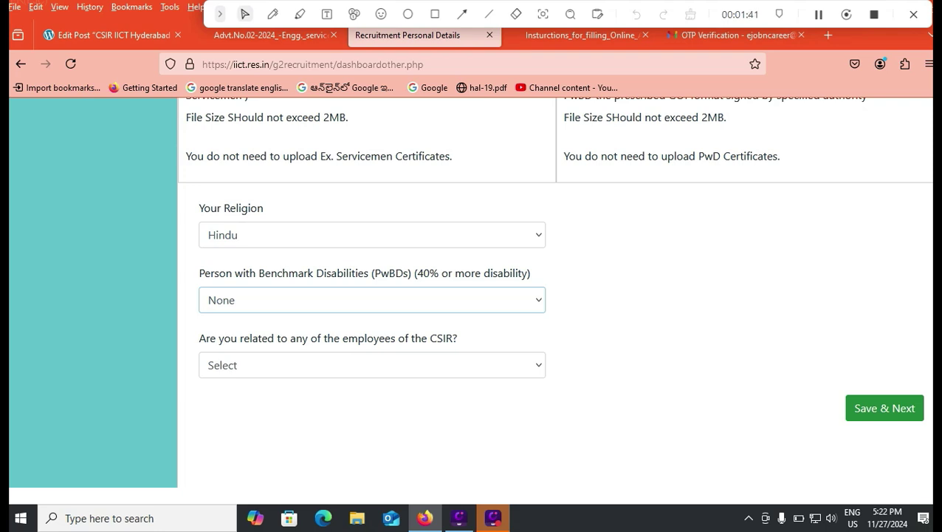
Step: Answer NO to being related to CSIR employees and view the Advt.No.02-2024 PDF
{"action": "left_click", "coordinate": [371, 365]}
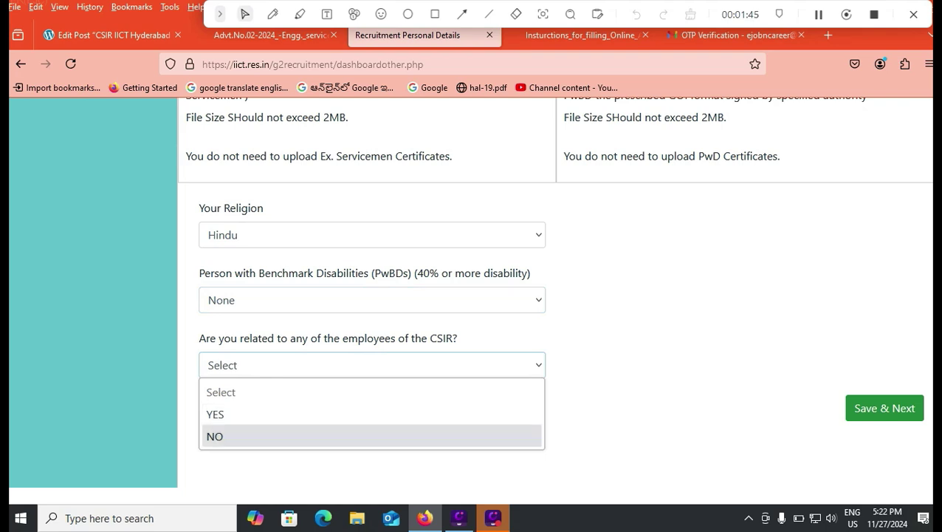
{"action": "left_click", "coordinate": [214, 436]}
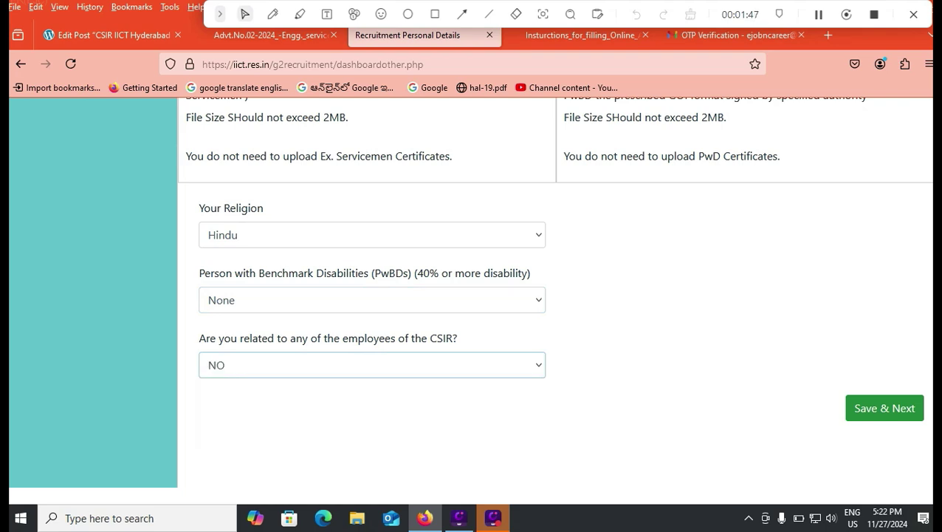
{"action": "left_click", "coordinate": [269, 35]}
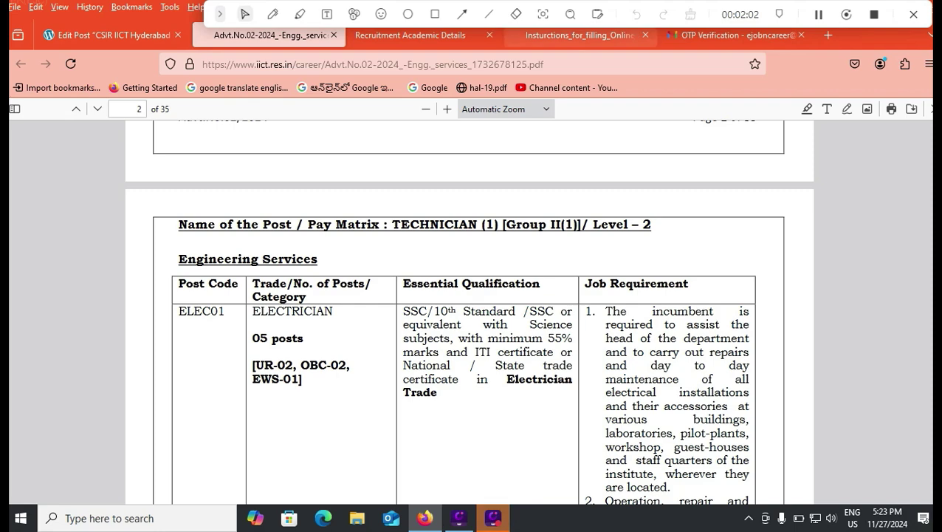
Step: Go back from the advertisement PDF to the Academic Details form
{"action": "left_click", "coordinate": [583, 35]}
{"action": "left_click", "coordinate": [411, 34]}
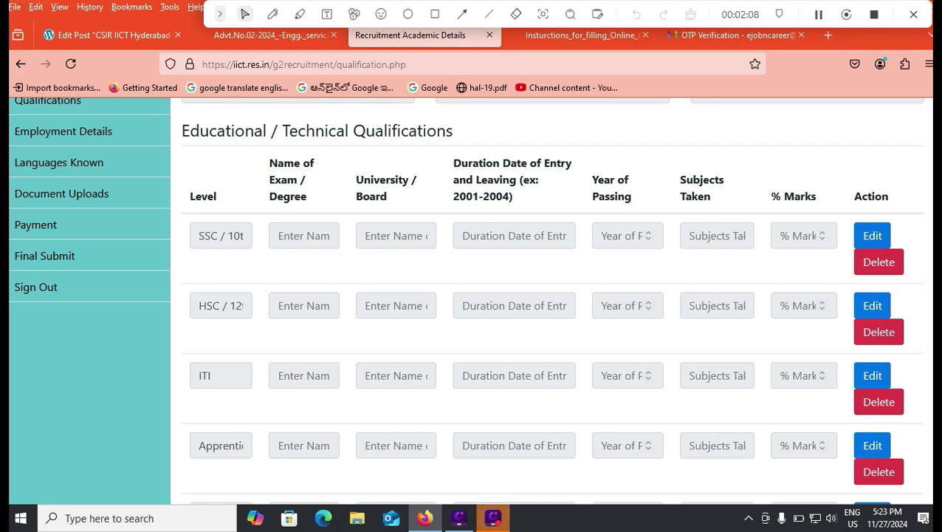
Step: Unlock the SSC row and enter exam 10TH, board CBSE, duration 2014-2015
{"action": "left_click", "coordinate": [304, 236]}
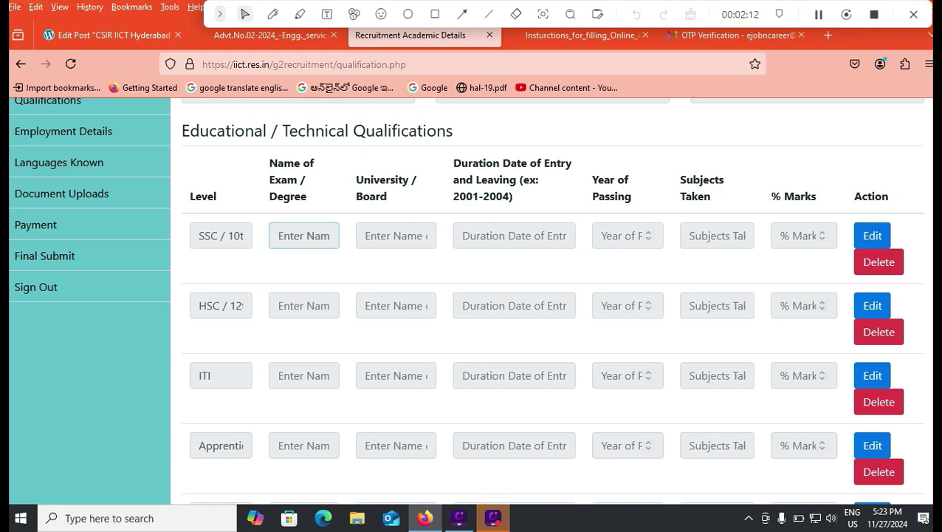
{"action": "left_click", "coordinate": [396, 235]}
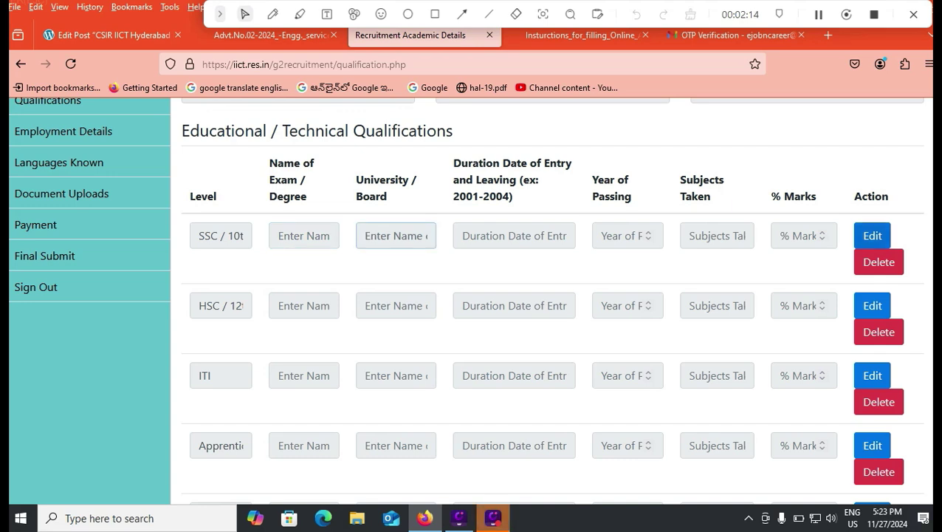
{"action": "left_click", "coordinate": [872, 235]}
{"action": "left_click", "coordinate": [303, 236]}
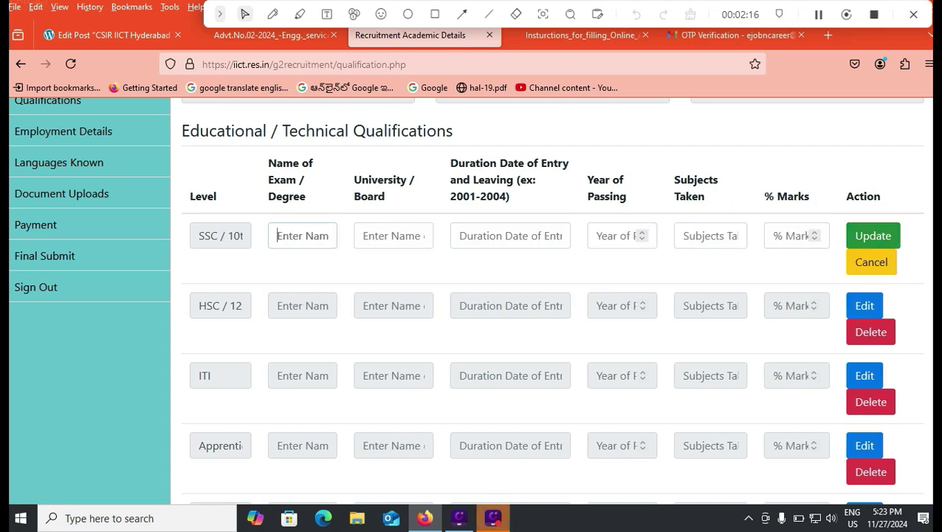
{"action": "type", "text": "10Y"}
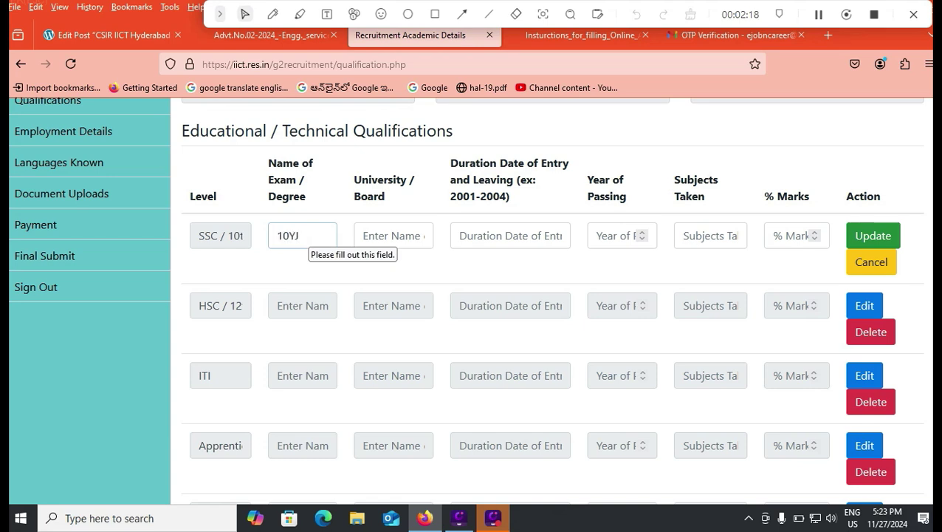
{"action": "key", "text": "BackSpace"}
{"action": "type", "text": "TH"}
{"action": "key", "text": "Tab"}
{"action": "type", "text": "CBSE"}
{"action": "key", "text": "Tab"}
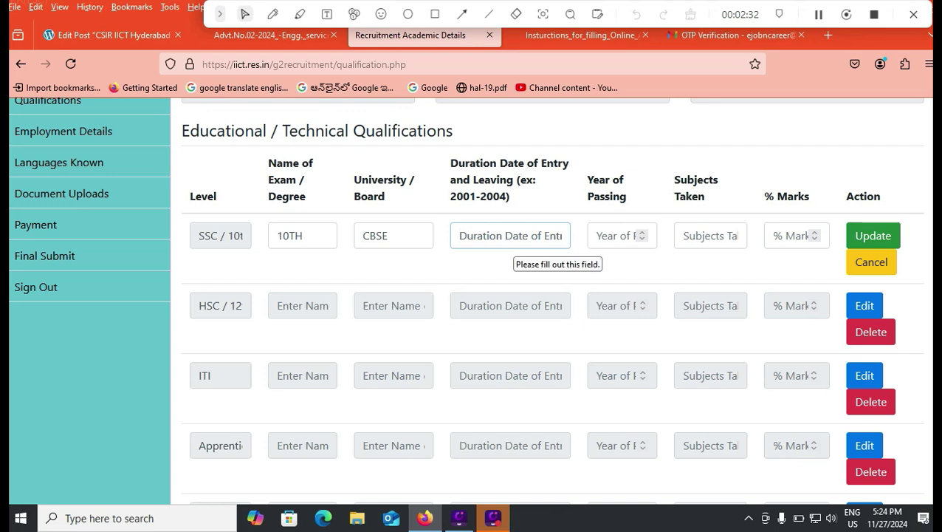
{"action": "type", "text": "2014-2015"}
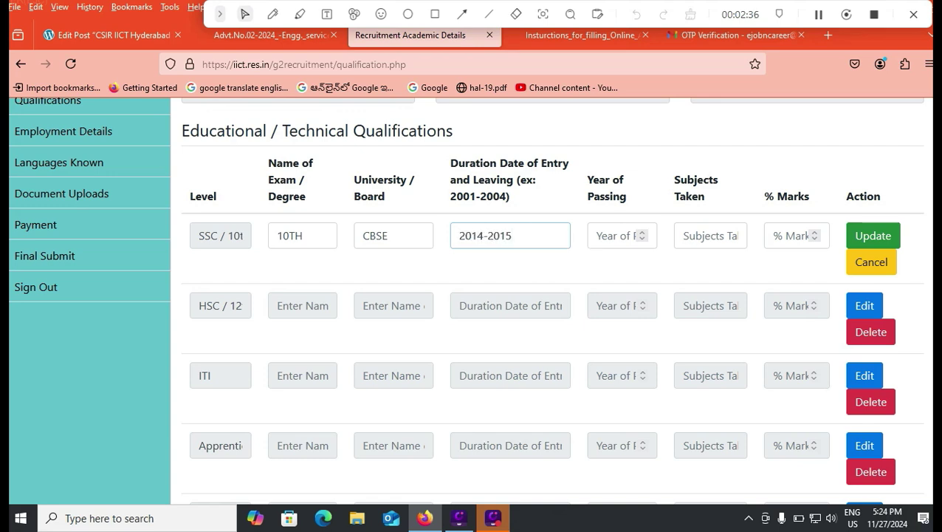
Step: Add year 2015, subjects SCIENCE SOCIAL ENGLISH TELUGU, 80.00 marks, and save the row
{"action": "left_click", "coordinate": [613, 236]}
{"action": "type", "text": "2015"}
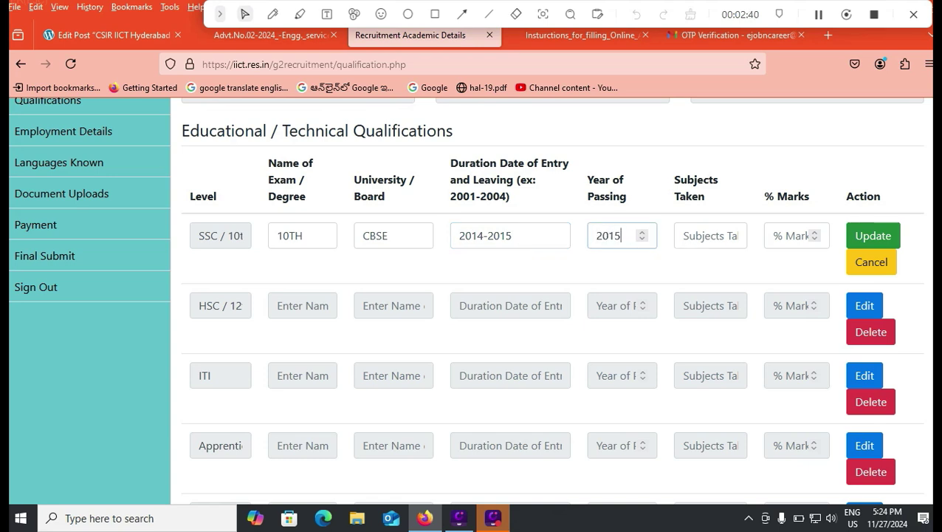
{"action": "left_click", "coordinate": [707, 236]}
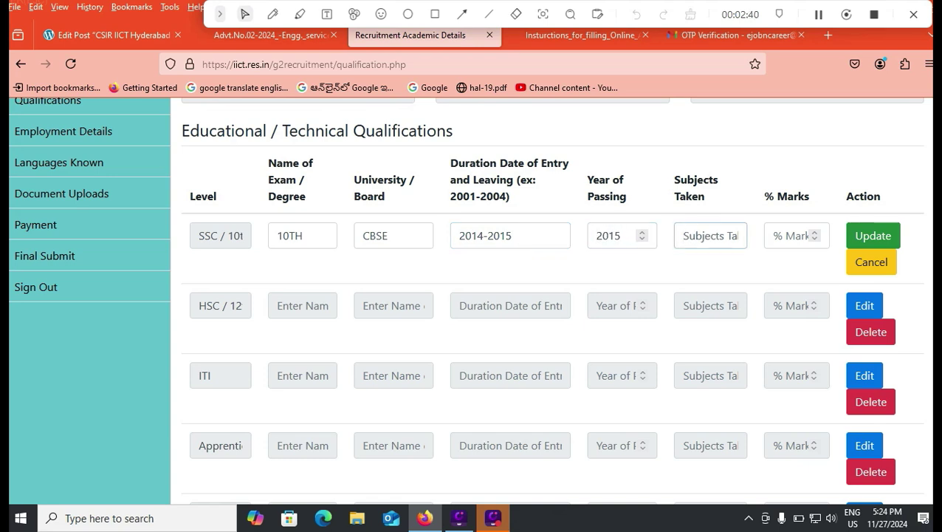
{"action": "type", "text": "SCIENCE SOCIA"}
{"action": "type", "text": "L ENGL"}
{"action": "type", "text": "ISH TELUGU"}
{"action": "key", "text": "Tab"}
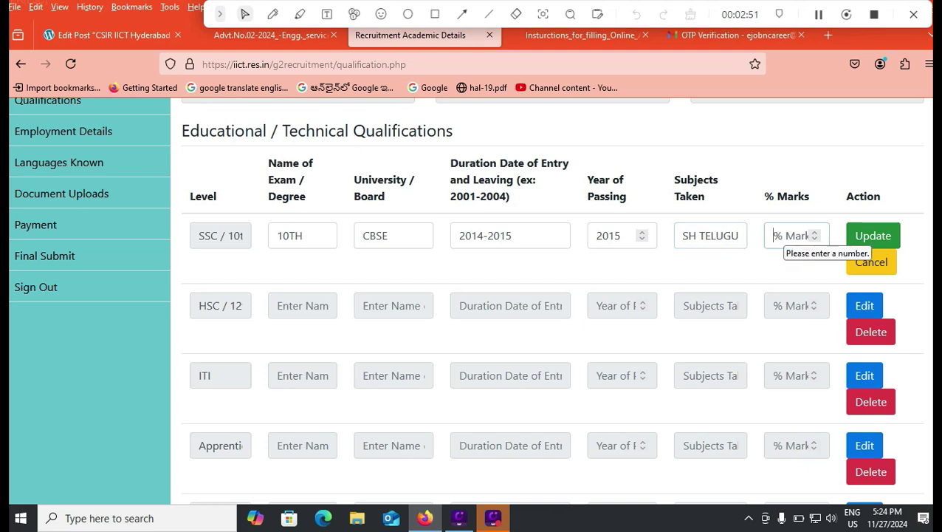
{"action": "type", "text": "80.00"}
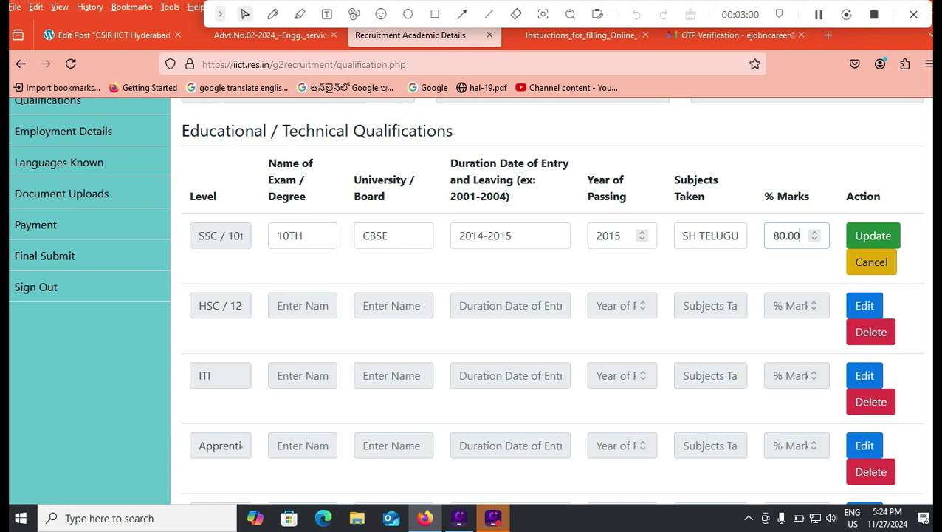
{"action": "key", "text": "Return"}
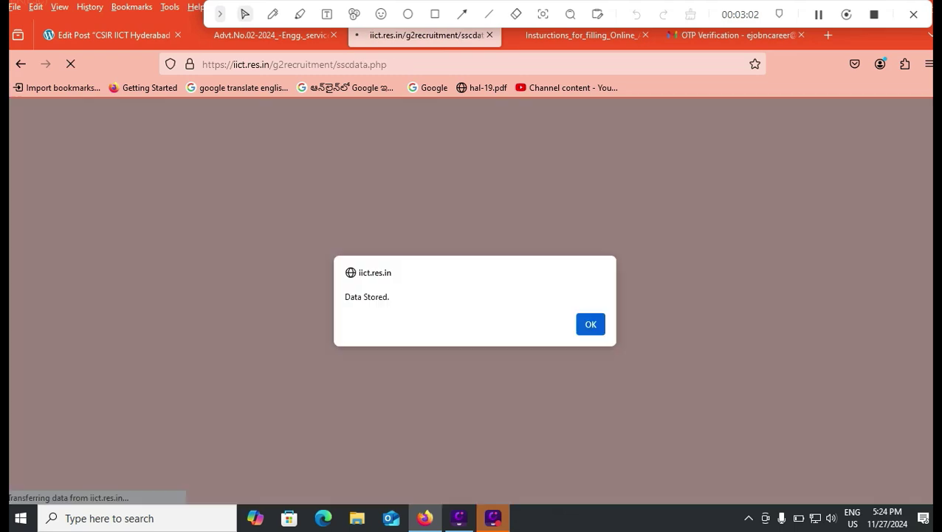
{"action": "key", "text": "Return"}
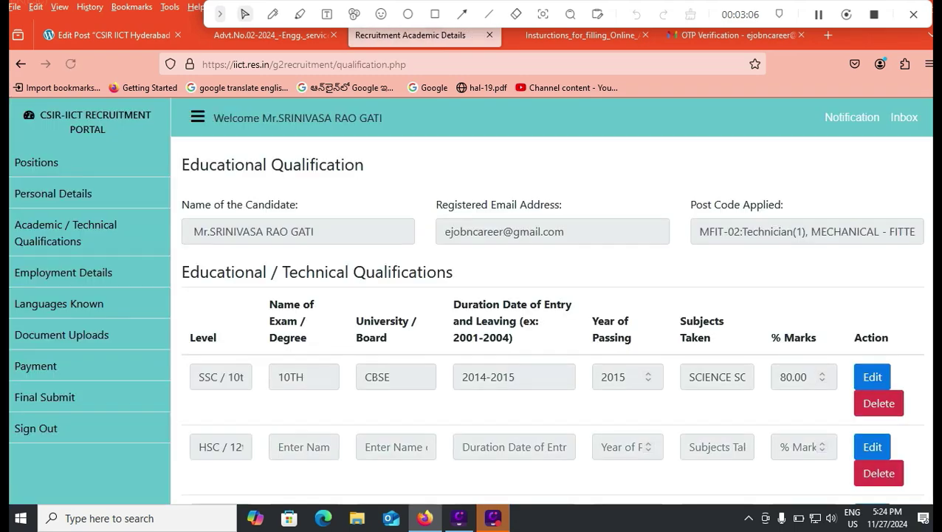
Step: Unlock the ITI row for editing and enter exam ITI with board NCVT
{"action": "scroll", "coordinate": [473, 295], "scroll_direction": "down", "scroll_amount": 2}
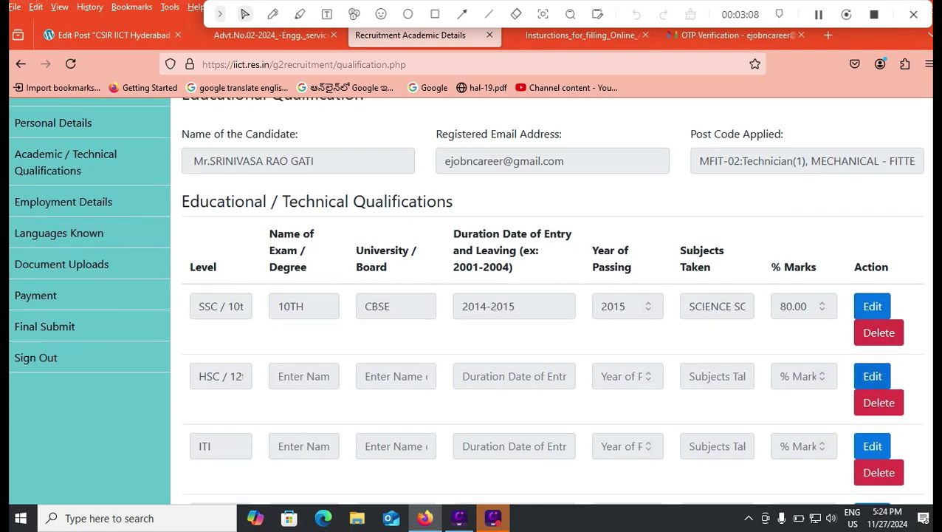
{"action": "scroll", "coordinate": [472, 295], "scroll_direction": "down", "scroll_amount": 2}
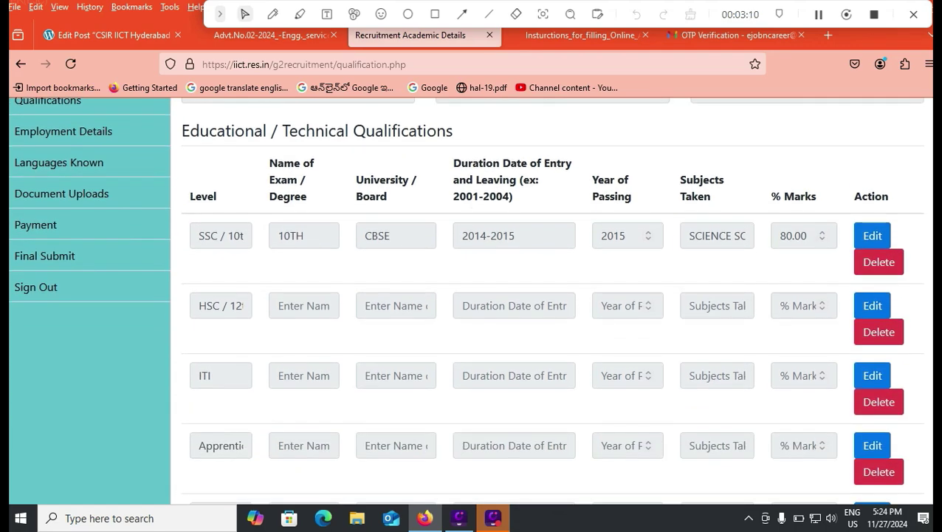
{"action": "left_click", "coordinate": [872, 375]}
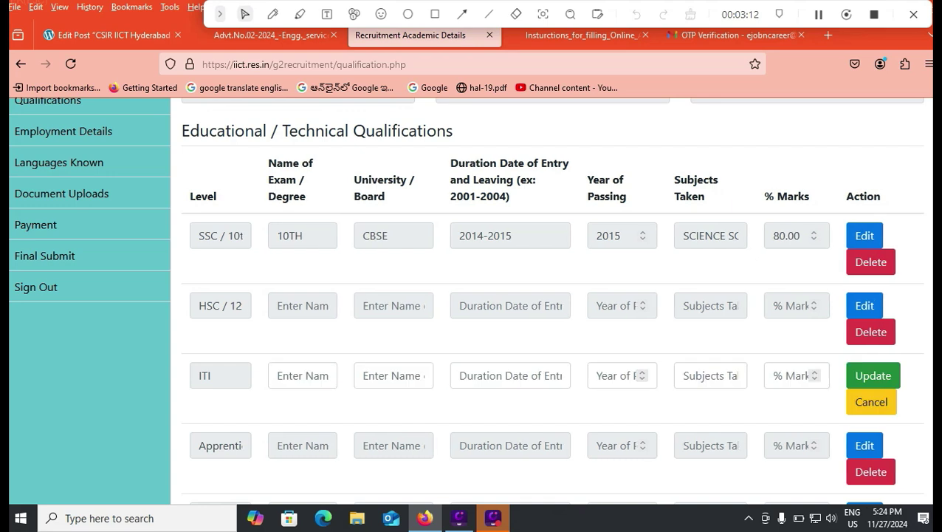
{"action": "left_click", "coordinate": [302, 375]}
{"action": "type", "text": "ITI"}
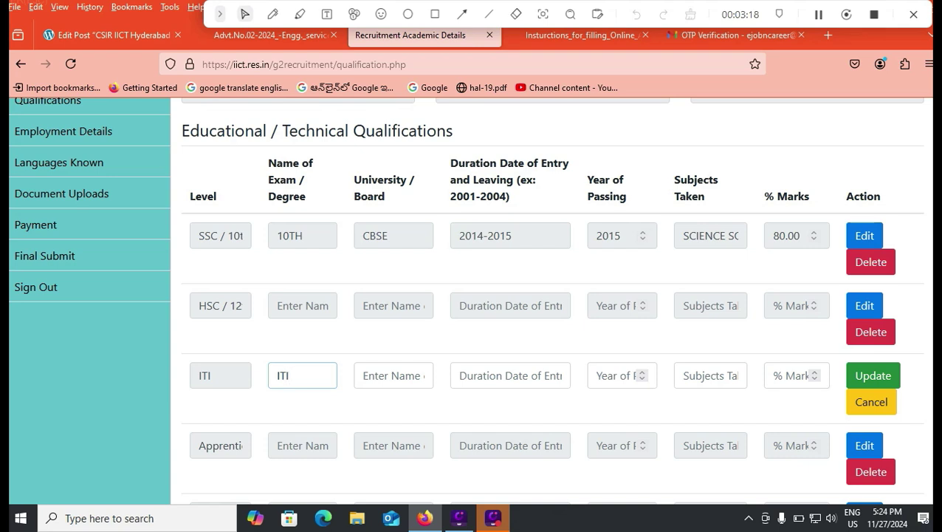
{"action": "key", "text": "Tab"}
{"action": "type", "text": "N"}
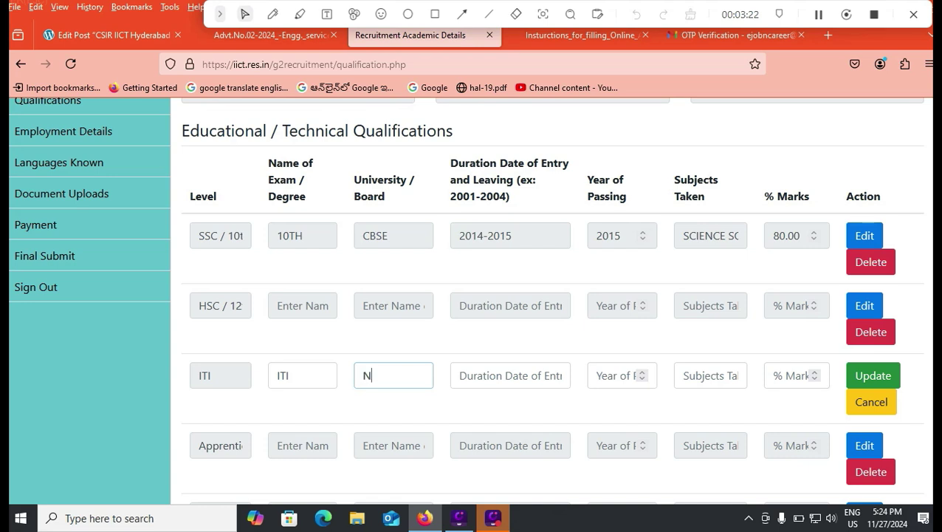
{"action": "type", "text": "CVT"}
Step: Complete the ITI row with duration 2021-2023, passing year 2023, ELECTRICIAN, 75.15 marks, and save it
{"action": "key", "text": "Tab"}
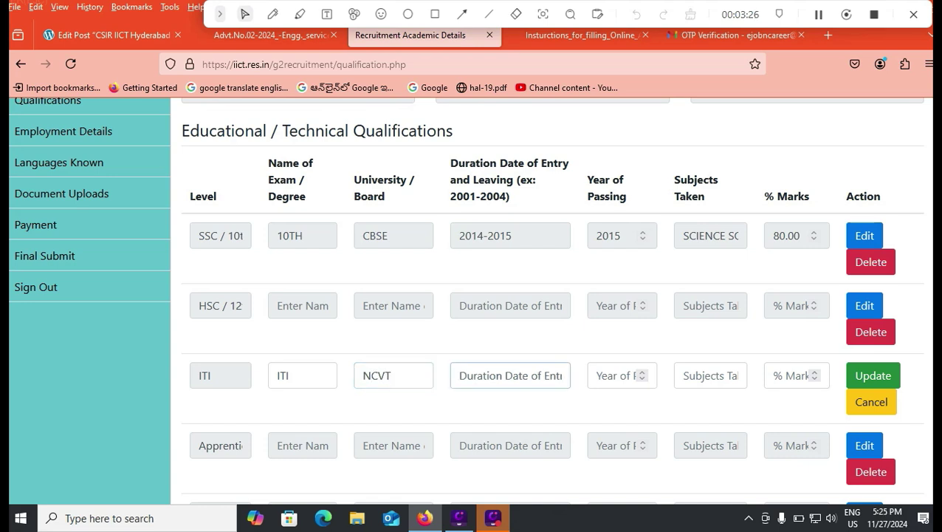
{"action": "type", "text": "2021-2023"}
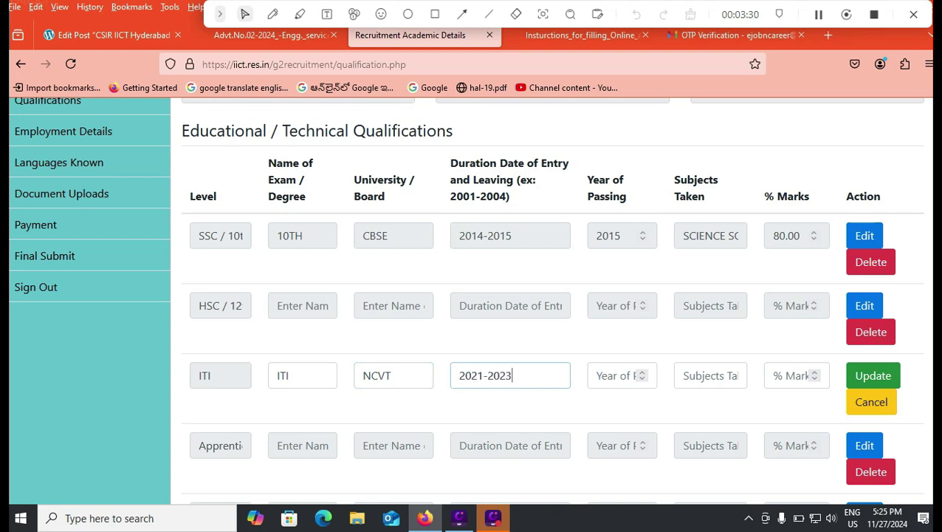
{"action": "key", "text": "Tab"}
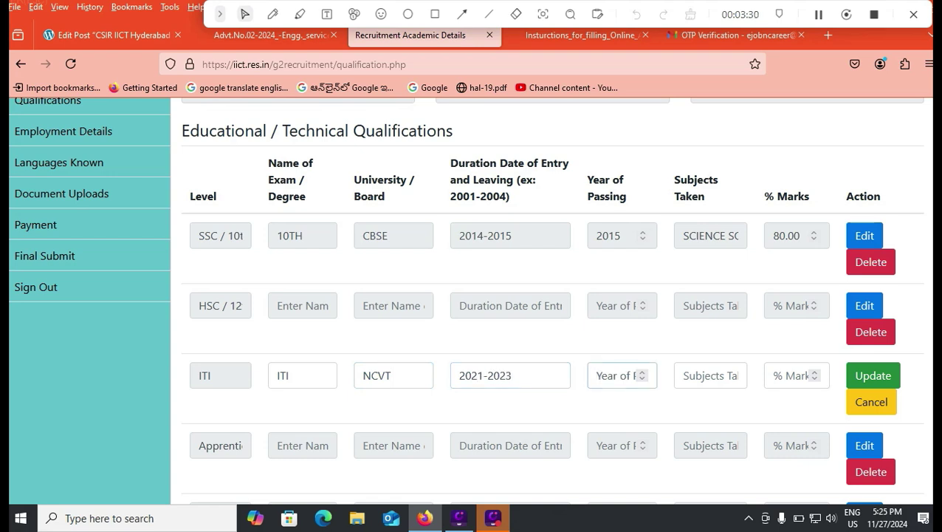
{"action": "type", "text": "2023"}
{"action": "key", "text": "Tab"}
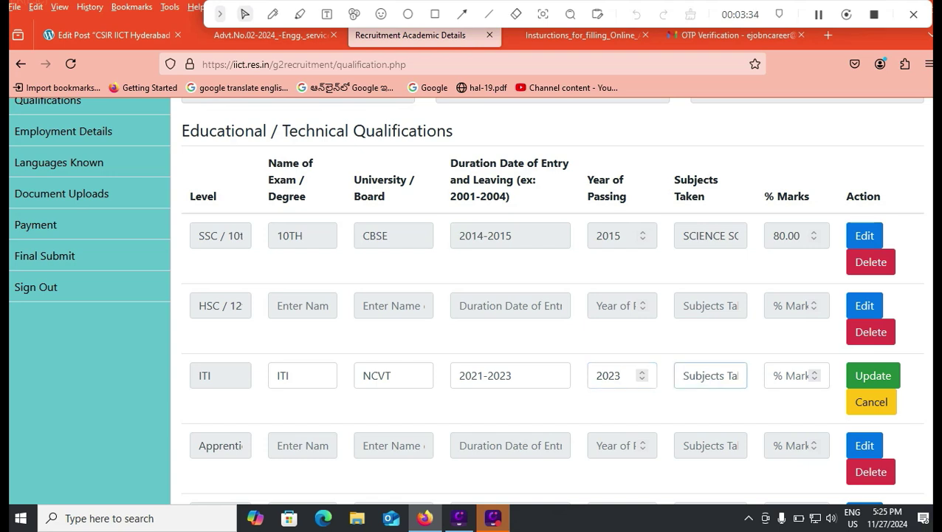
{"action": "type", "text": "ELECTRIC"}
{"action": "type", "text": "IAN"}
{"action": "left_click", "coordinate": [794, 371]}
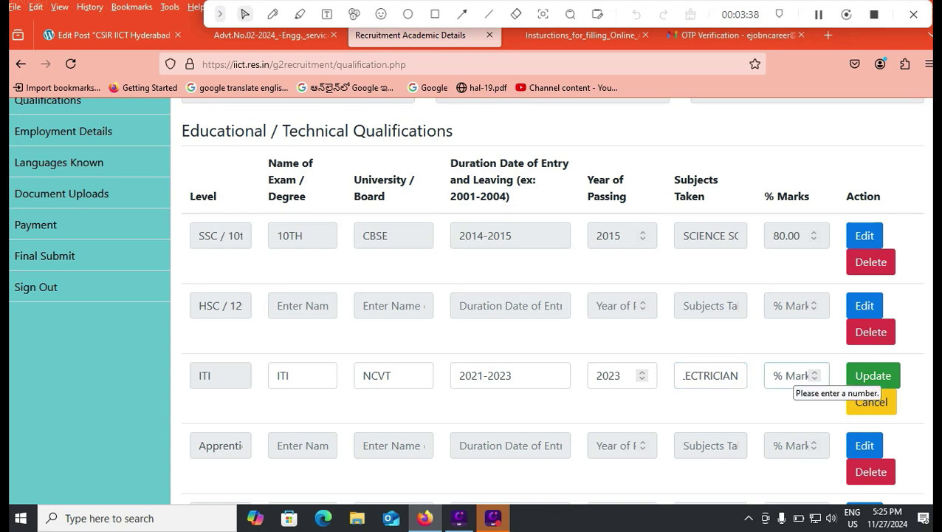
{"action": "type", "text": "75.15"}
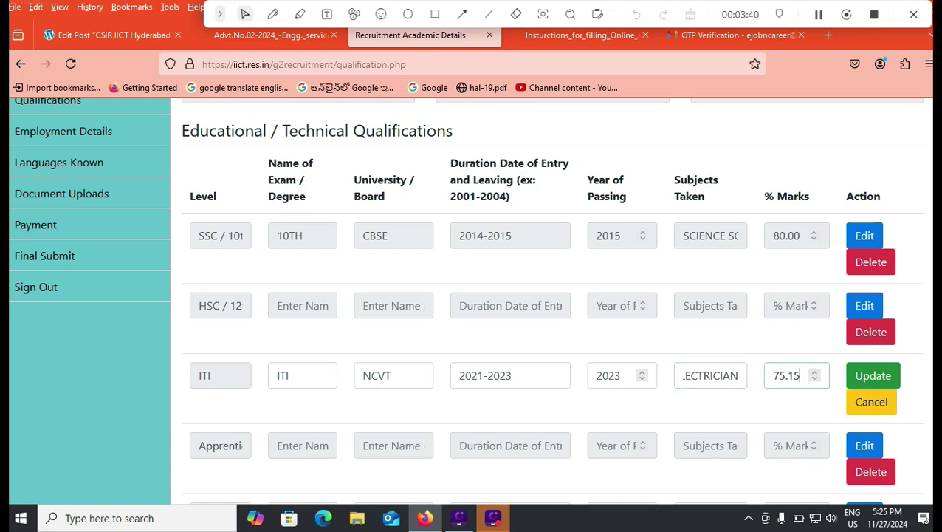
{"action": "key", "text": "Return"}
{"action": "key", "text": "Return"}
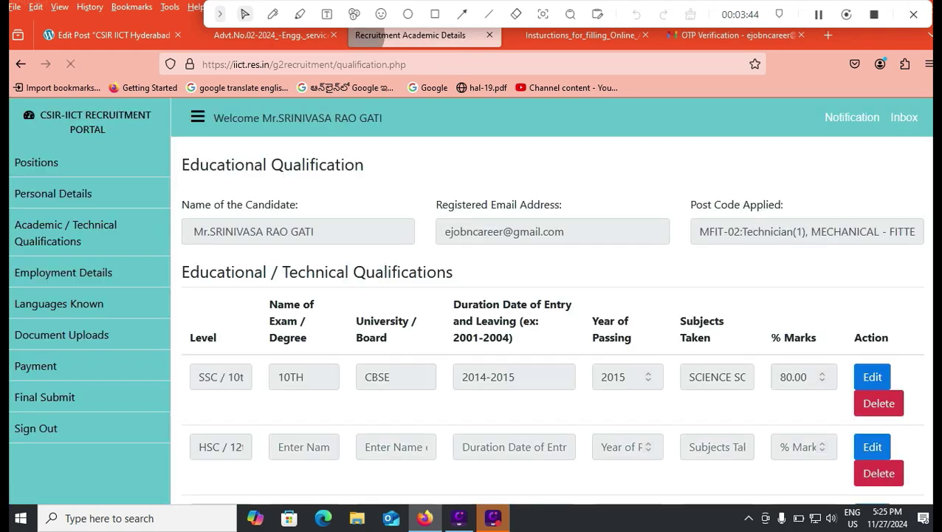
Step: Scroll down past the qualifications table and certificate upload section
{"action": "scroll", "coordinate": [473, 296], "scroll_direction": "down", "scroll_amount": 2}
{"action": "scroll", "coordinate": [472, 296], "scroll_direction": "down", "scroll_amount": 2}
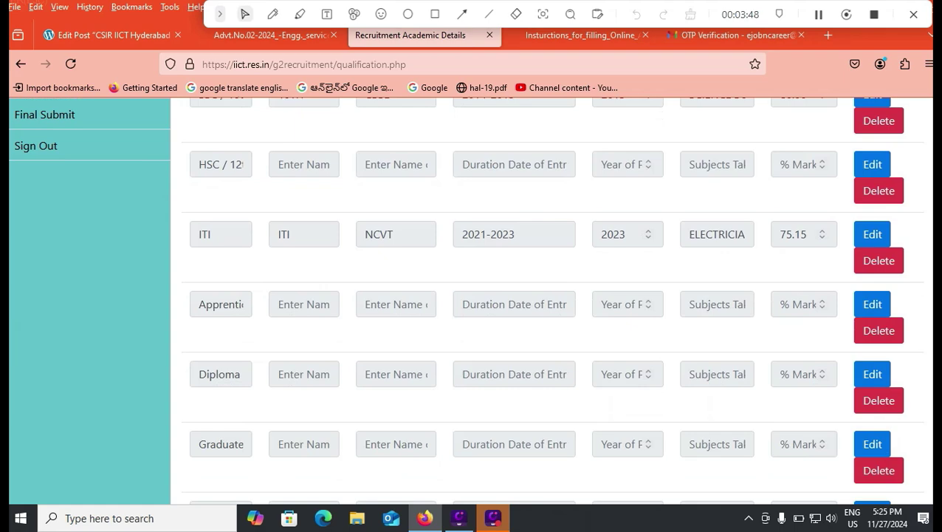
{"action": "scroll", "coordinate": [473, 295], "scroll_direction": "down", "scroll_amount": 5}
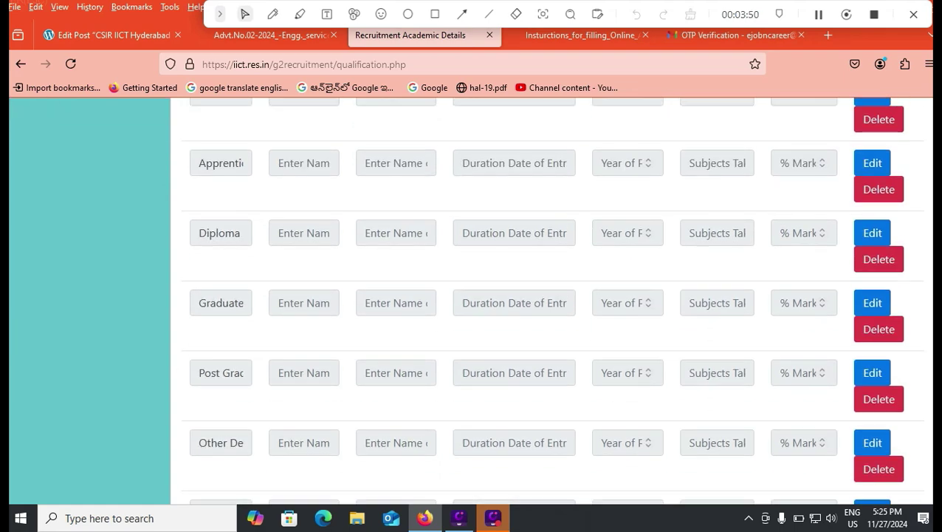
{"action": "scroll", "coordinate": [551, 300], "scroll_direction": "down", "scroll_amount": 2}
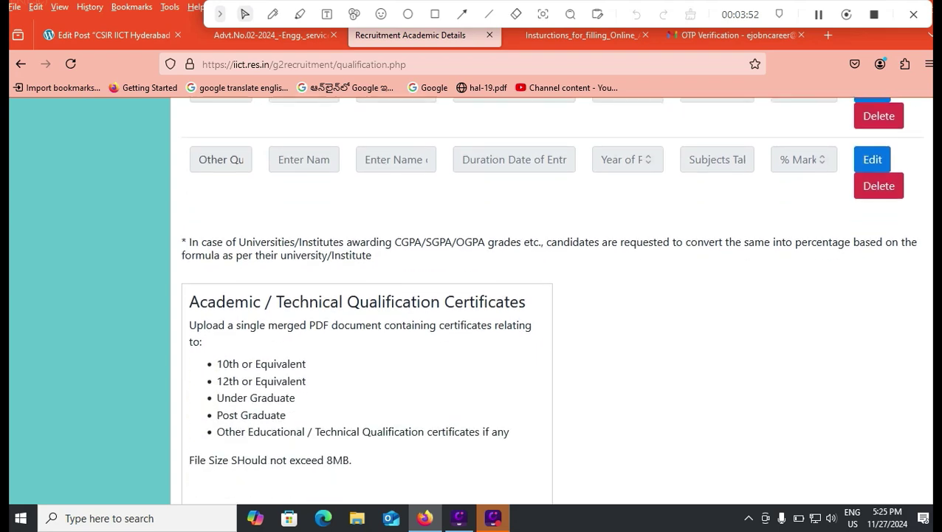
{"action": "scroll", "coordinate": [550, 300], "scroll_direction": "down", "scroll_amount": 1}
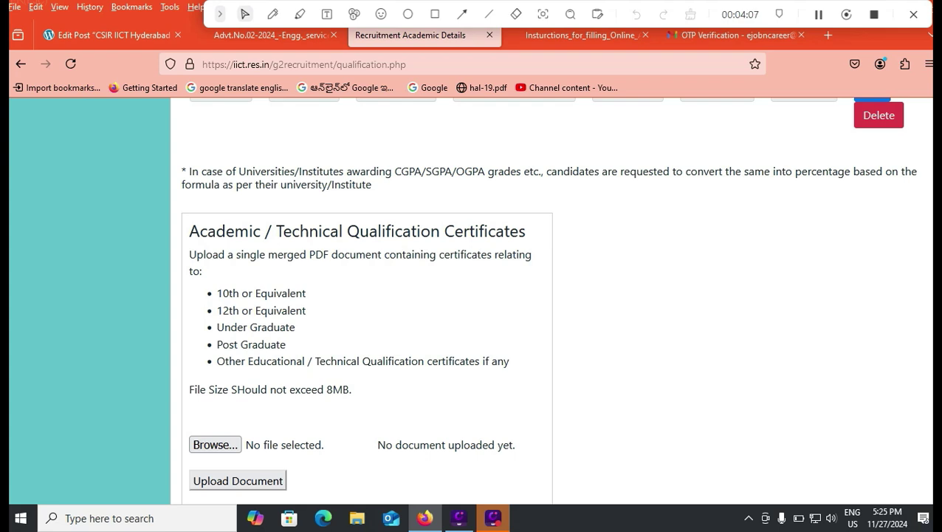
{"action": "scroll", "coordinate": [472, 296], "scroll_direction": "down", "scroll_amount": 2}
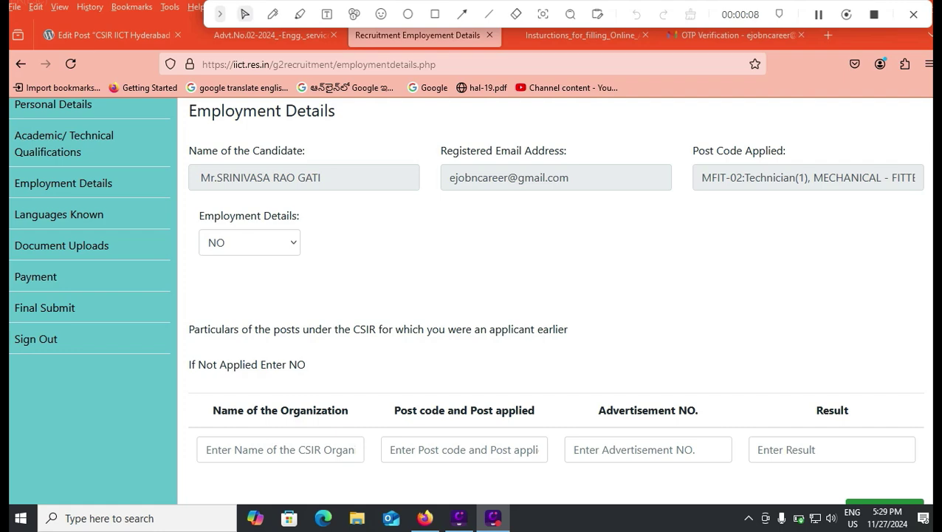
Step: Open the Government Servant form and view the 'government servant at present' answers without choosing one
{"action": "scroll", "coordinate": [554, 296], "scroll_direction": "down", "scroll_amount": 1}
{"action": "scroll", "coordinate": [554, 296], "scroll_direction": "up", "scroll_amount": 3}
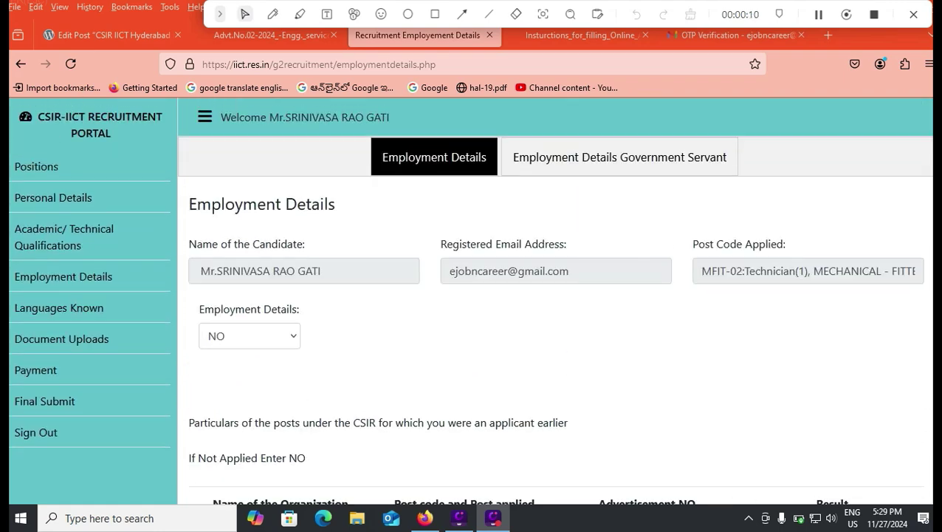
{"action": "left_click", "coordinate": [619, 157]}
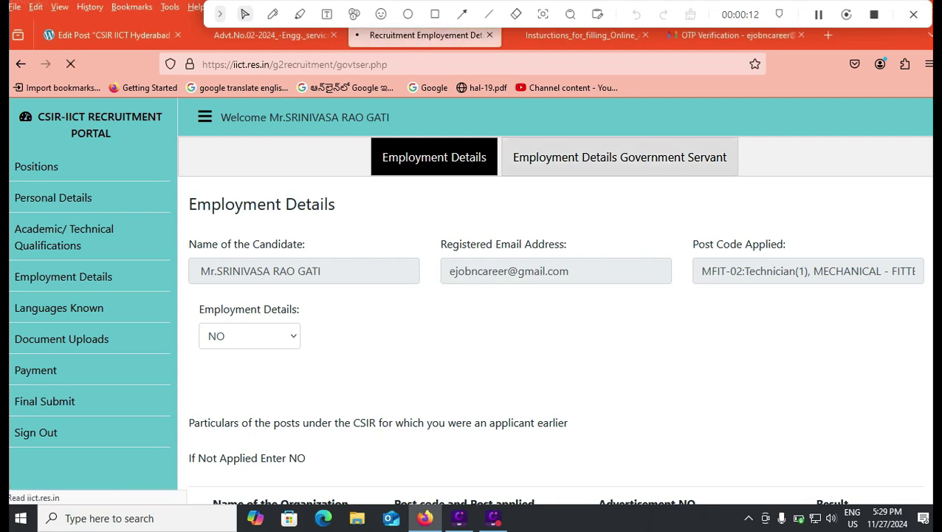
{"action": "left_click", "coordinate": [313, 336]}
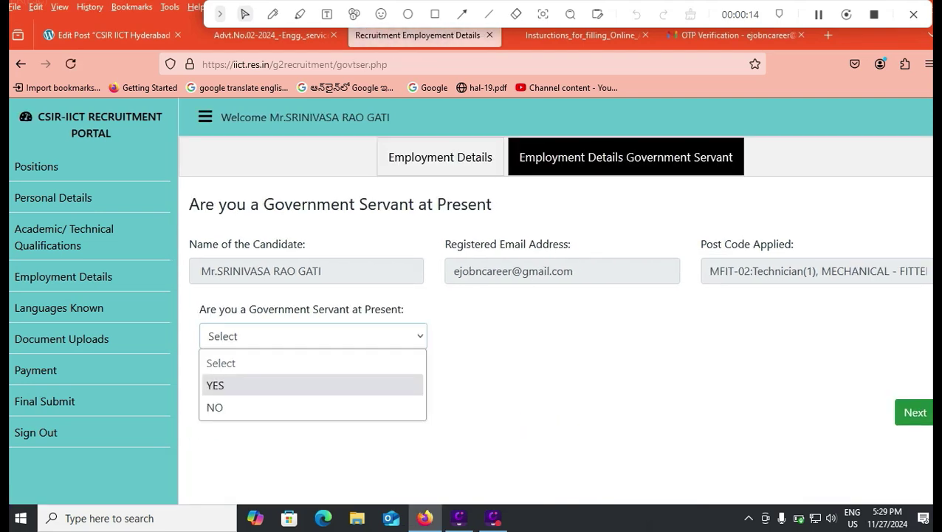
{"action": "left_click", "coordinate": [259, 384]}
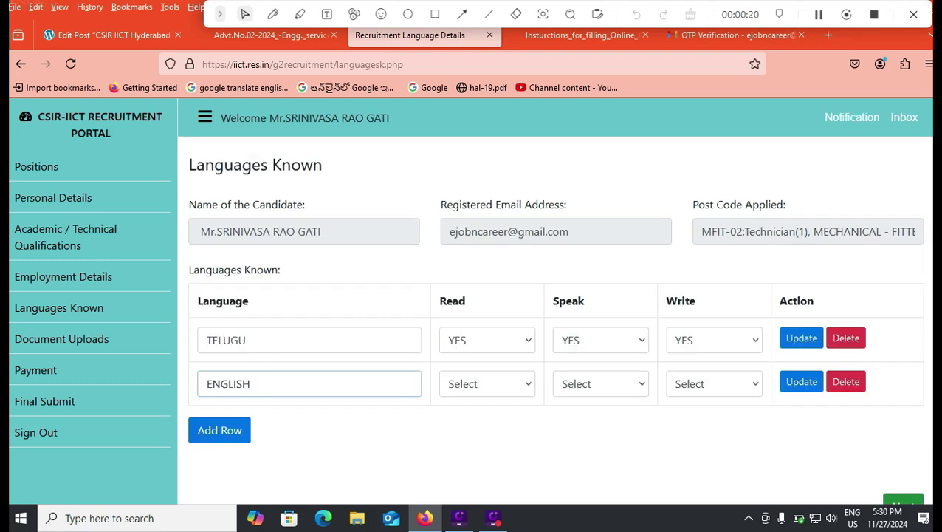
Step: Mark TELUGU read as YES and ENGLISH read, speak and write as YES, then save the TELUGU row
{"action": "left_click", "coordinate": [247, 341]}
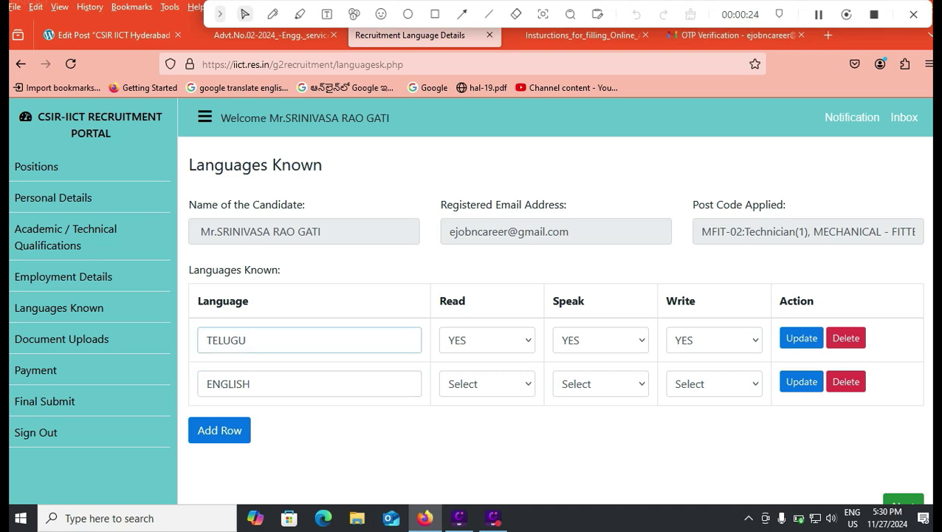
{"action": "left_click", "coordinate": [487, 340]}
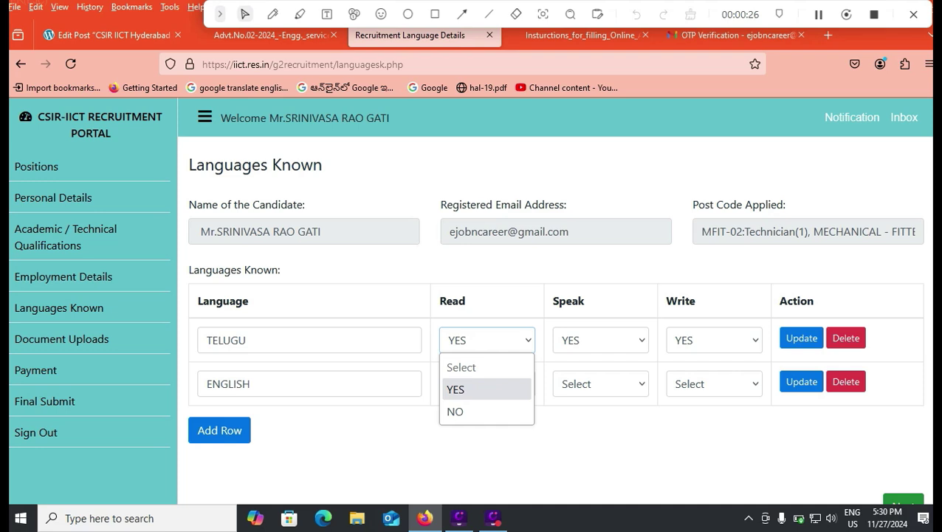
{"action": "left_click", "coordinate": [456, 389]}
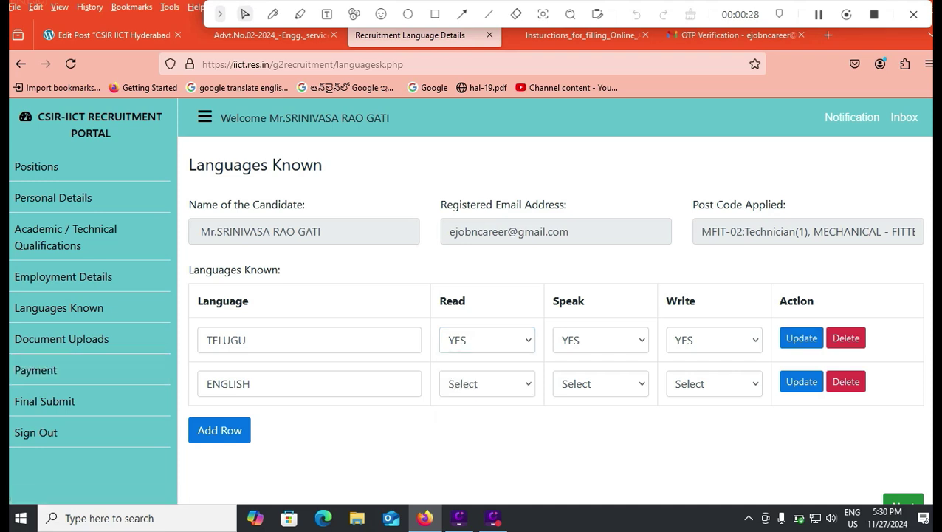
{"action": "left_click", "coordinate": [487, 384]}
{"action": "left_click", "coordinate": [455, 433]}
{"action": "left_click", "coordinate": [600, 384]}
{"action": "left_click", "coordinate": [568, 433]}
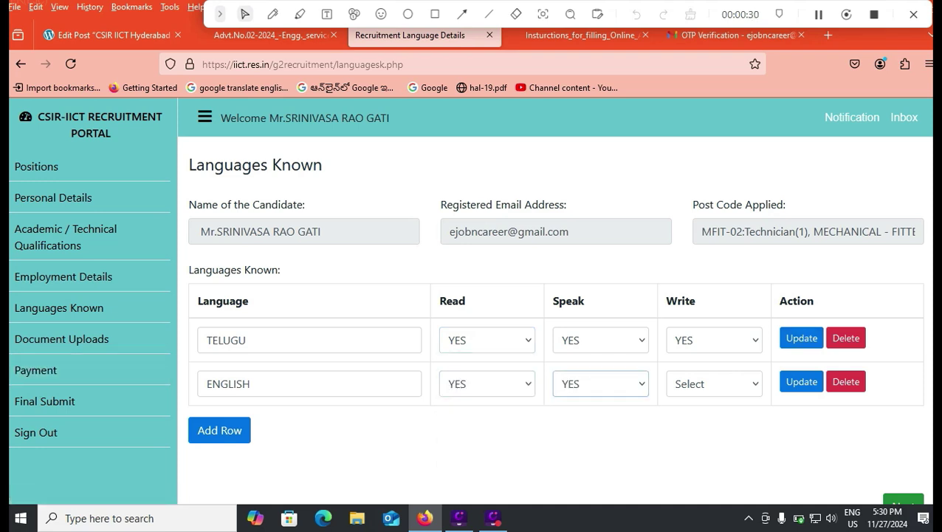
{"action": "left_click", "coordinate": [713, 384]}
{"action": "left_click", "coordinate": [682, 433]}
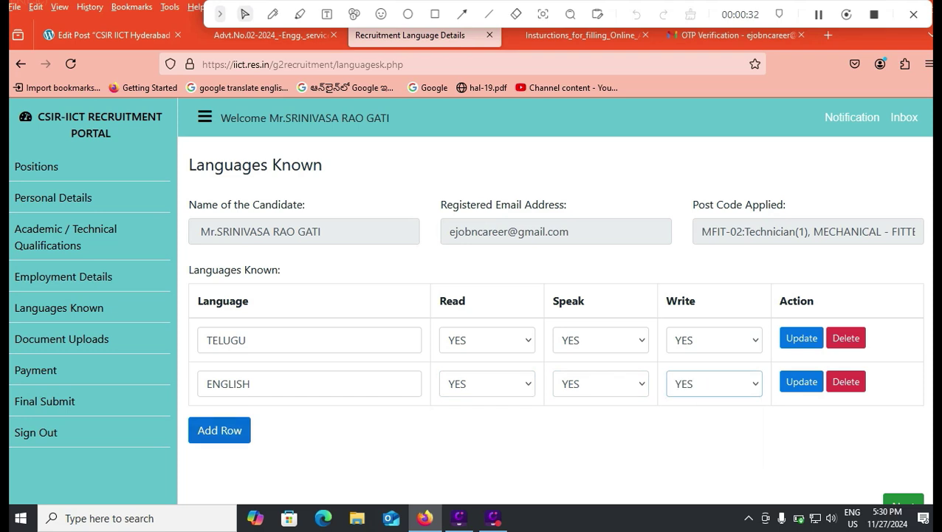
{"action": "left_click", "coordinate": [801, 337]}
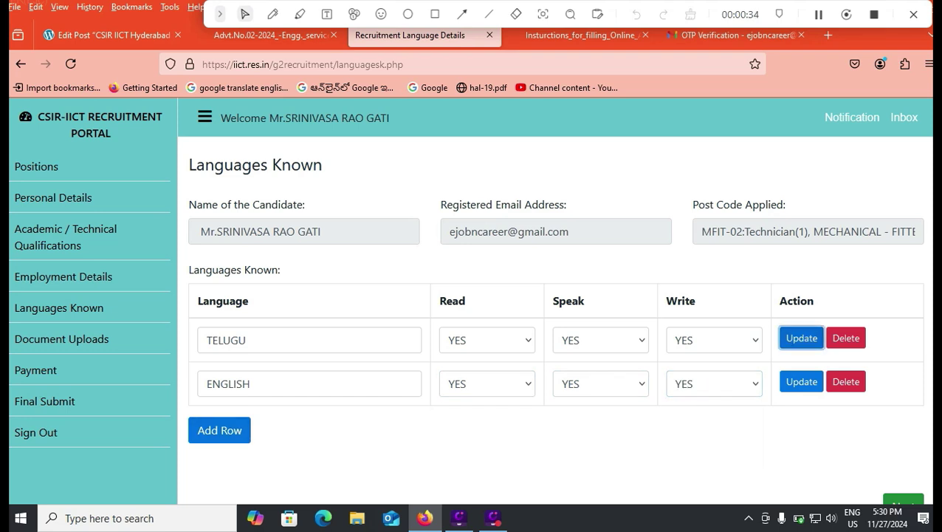
{"action": "left_click", "coordinate": [590, 324]}
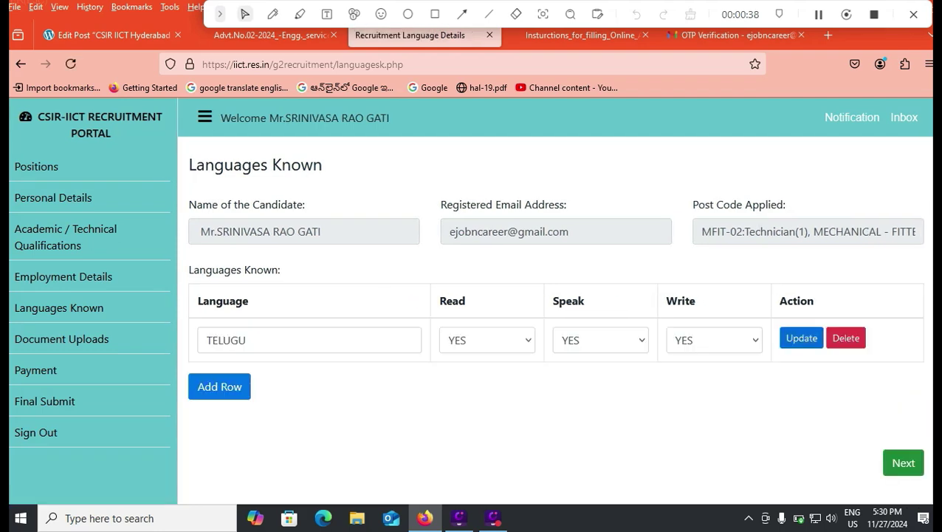
Step: Save the TELUGU language row again, then skip document uploads with Save & Next
{"action": "left_click", "coordinate": [801, 337]}
{"action": "left_click", "coordinate": [588, 323]}
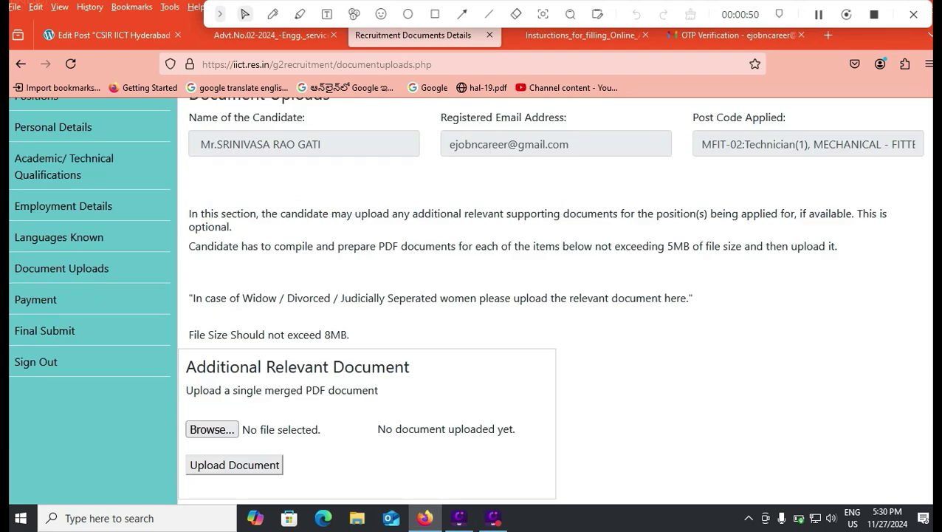
{"action": "scroll", "coordinate": [471, 296], "scroll_direction": "down", "scroll_amount": 2}
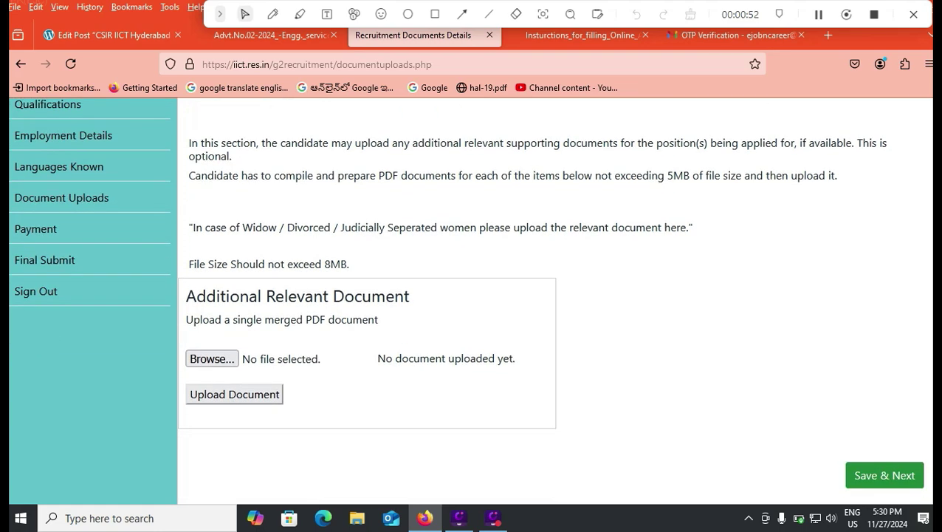
{"action": "left_click", "coordinate": [885, 474]}
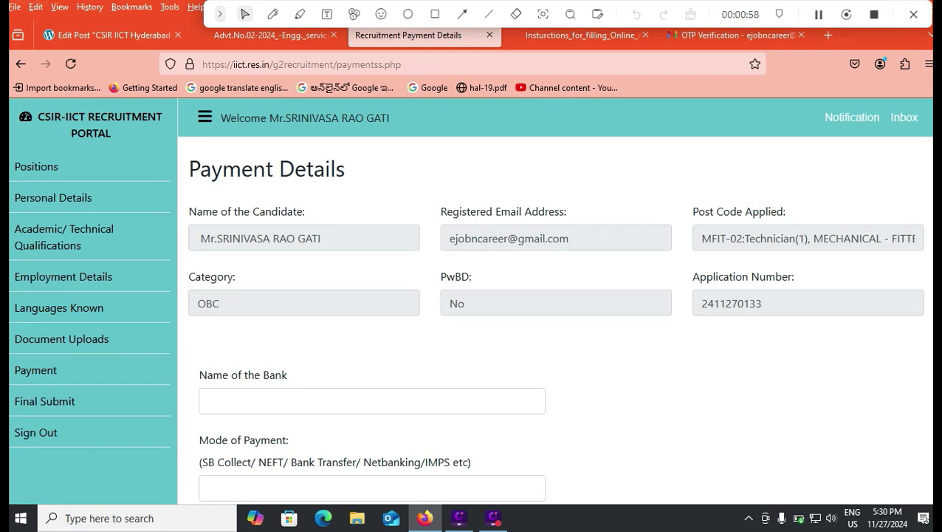
Step: Review the Payment Details form with amount 500, focusing the Mode of Payment field
{"action": "scroll", "coordinate": [553, 310], "scroll_direction": "down", "scroll_amount": 2}
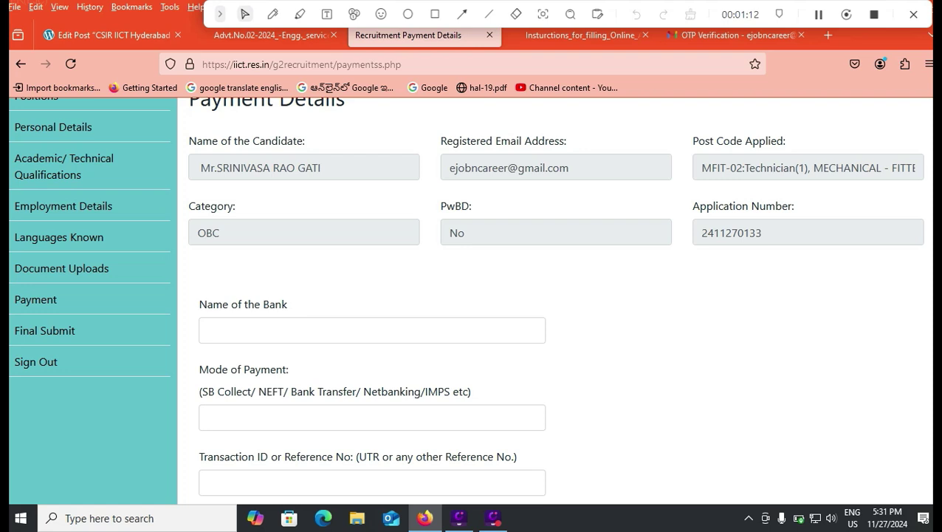
{"action": "scroll", "coordinate": [466, 299], "scroll_direction": "down", "scroll_amount": 1}
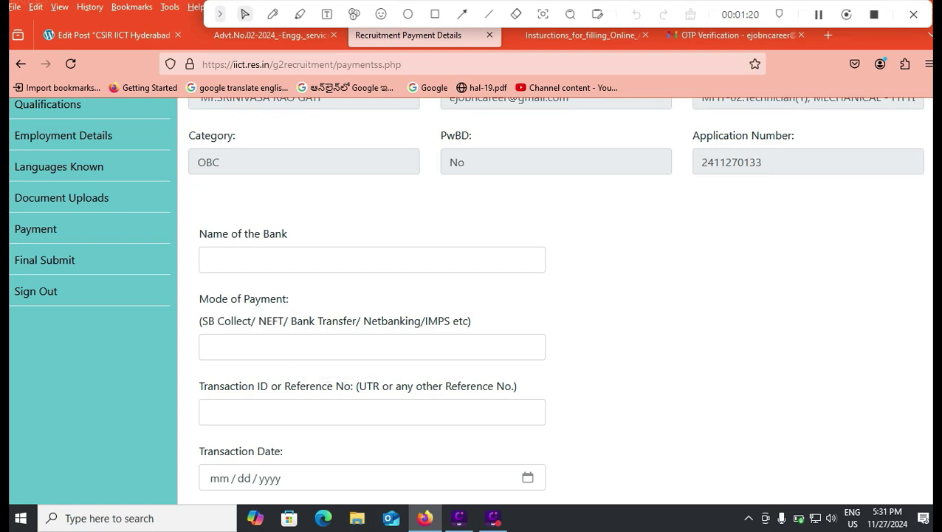
{"action": "left_click", "coordinate": [371, 347]}
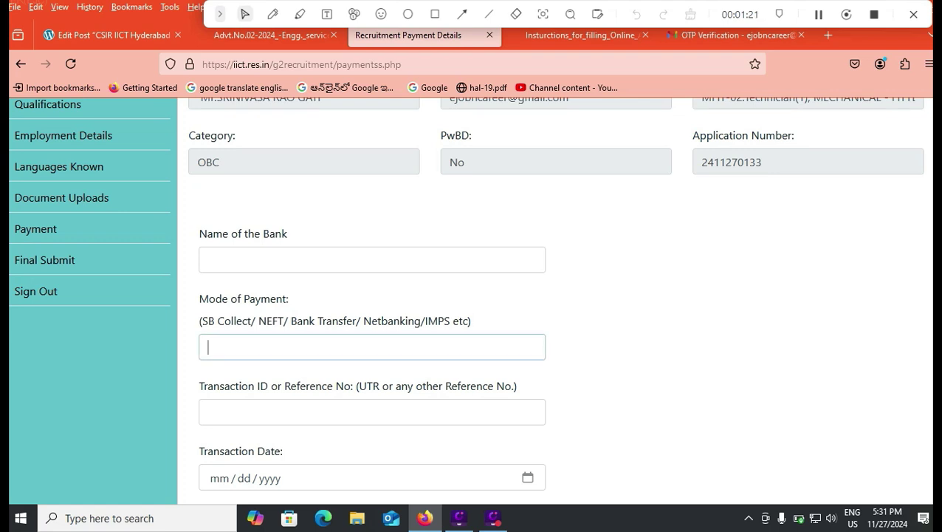
{"action": "scroll", "coordinate": [465, 299], "scroll_direction": "down", "scroll_amount": 2}
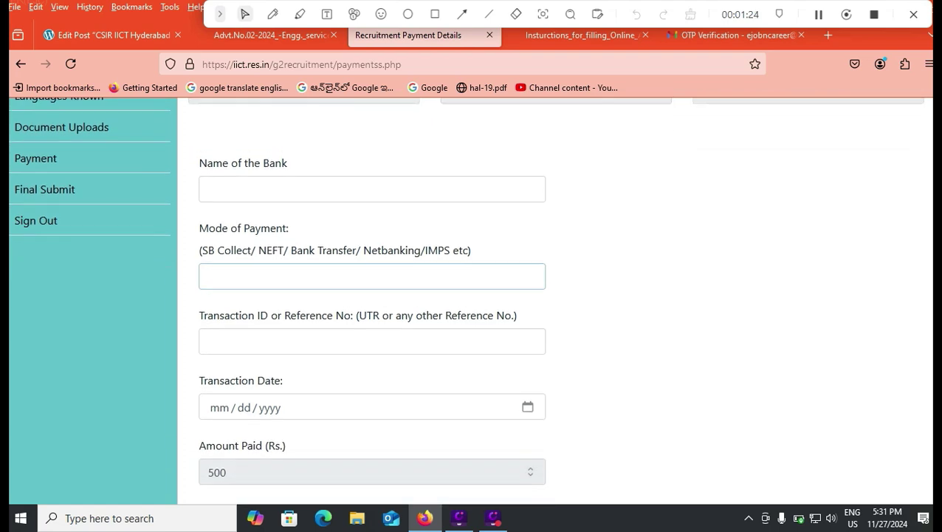
{"action": "scroll", "coordinate": [465, 300], "scroll_direction": "down", "scroll_amount": 2}
{"action": "scroll", "coordinate": [466, 300], "scroll_direction": "down", "scroll_amount": 2}
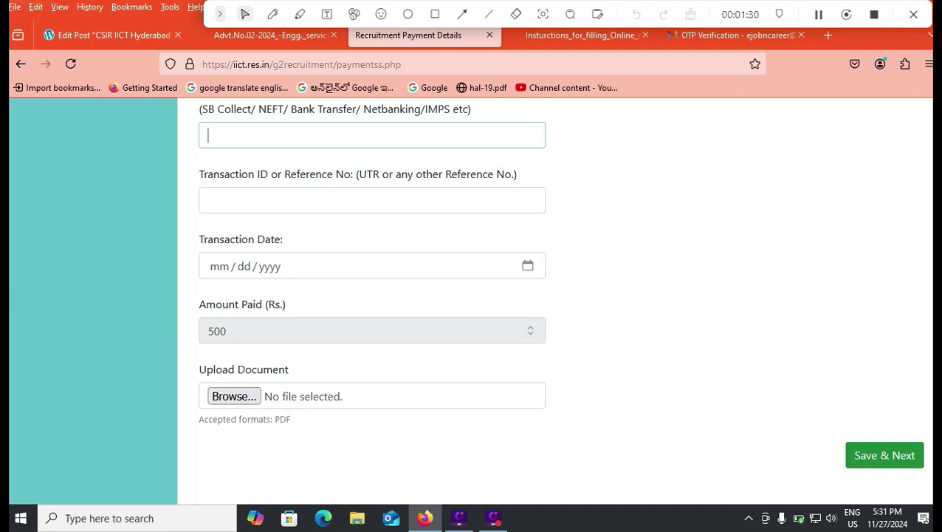
{"action": "scroll", "coordinate": [465, 300], "scroll_direction": "up", "scroll_amount": 4}
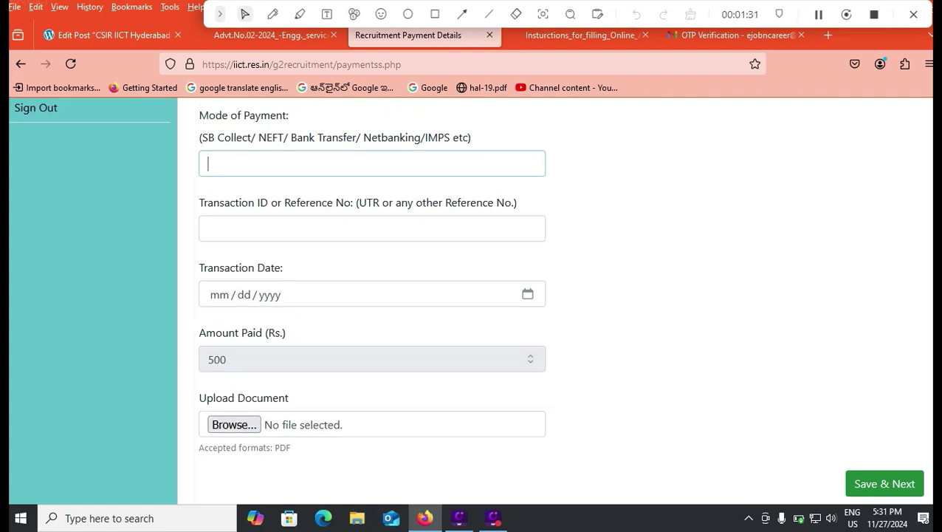
{"action": "scroll", "coordinate": [472, 295], "scroll_direction": "up", "scroll_amount": 2}
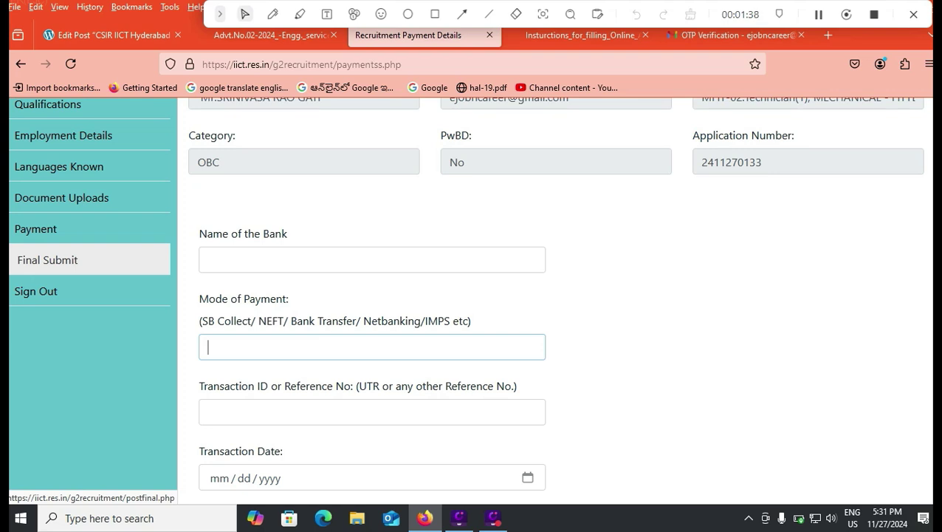
{"action": "scroll", "coordinate": [59, 251], "scroll_direction": "up", "scroll_amount": 4}
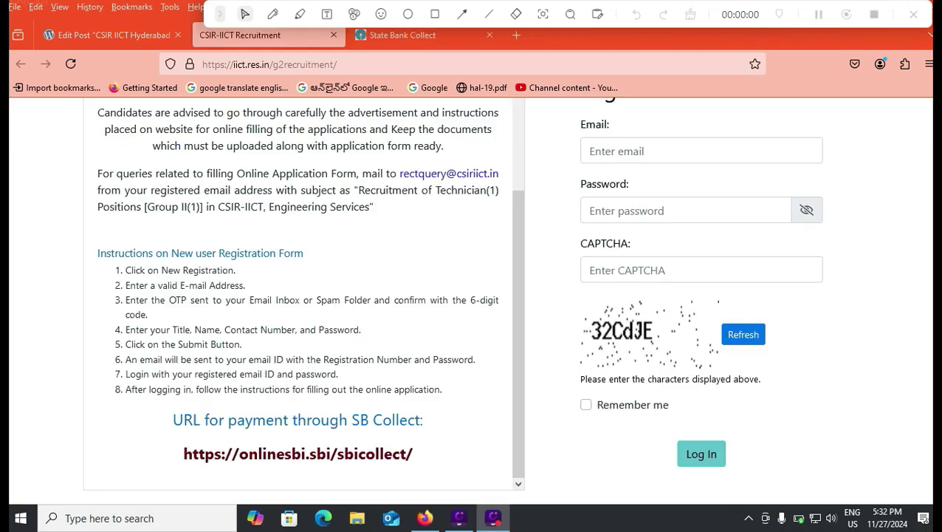
Step: Locate the SB Collect payment link and switch to the State Bank Collect site
{"action": "scroll", "coordinate": [471, 310], "scroll_direction": "up", "scroll_amount": 10}
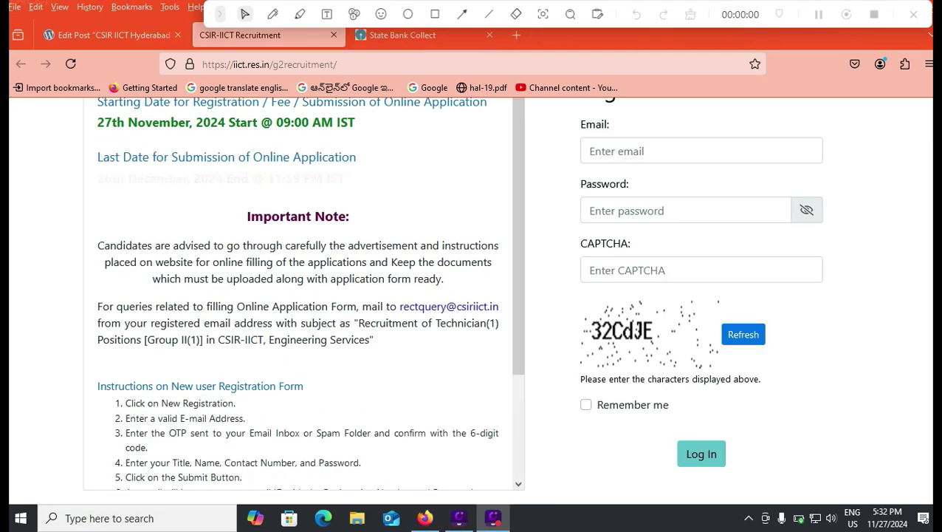
{"action": "scroll", "coordinate": [471, 295], "scroll_direction": "down", "scroll_amount": 5}
{"action": "scroll", "coordinate": [298, 295], "scroll_direction": "down", "scroll_amount": 1}
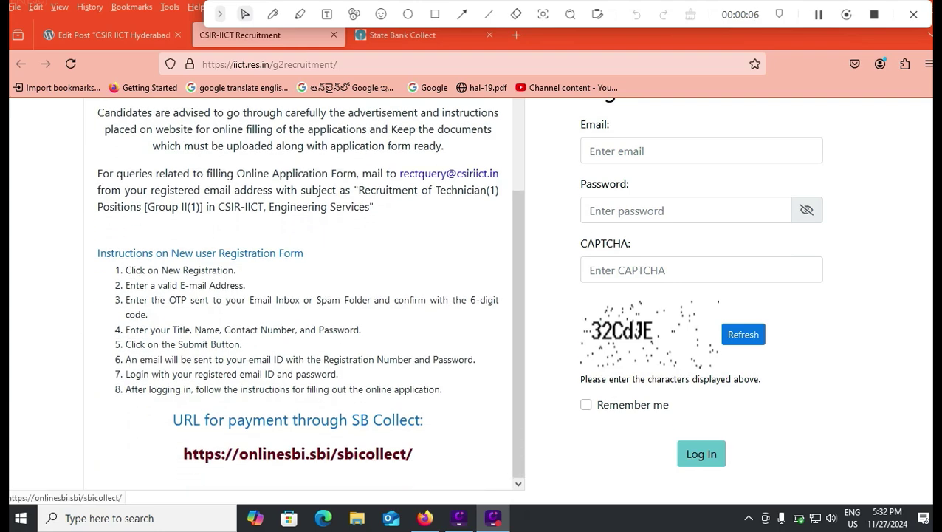
{"action": "left_click", "coordinate": [402, 35]}
{"action": "scroll", "coordinate": [472, 295], "scroll_direction": "down", "scroll_amount": 3}
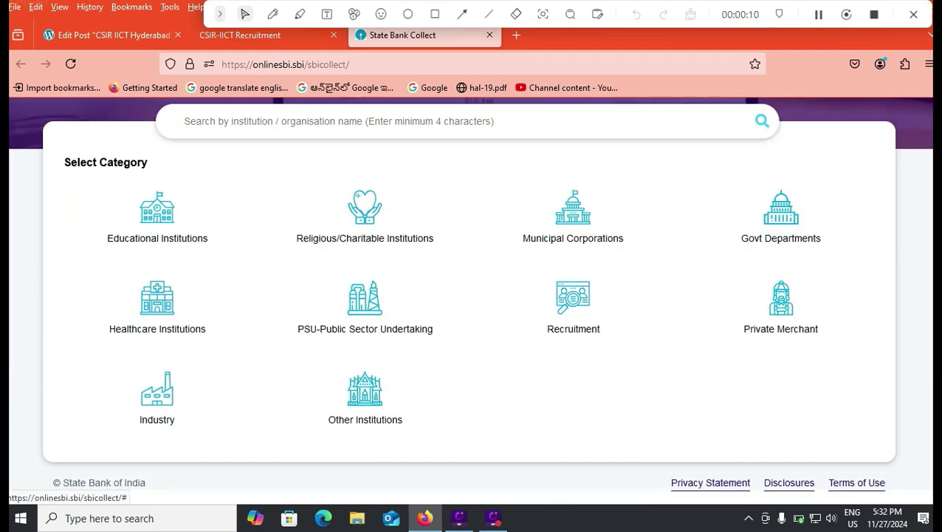
Step: Choose the Govt Departments category and filter payees by the state Telangana
{"action": "left_click", "coordinate": [573, 305]}
{"action": "scroll", "coordinate": [573, 305], "scroll_direction": "down", "scroll_amount": 4}
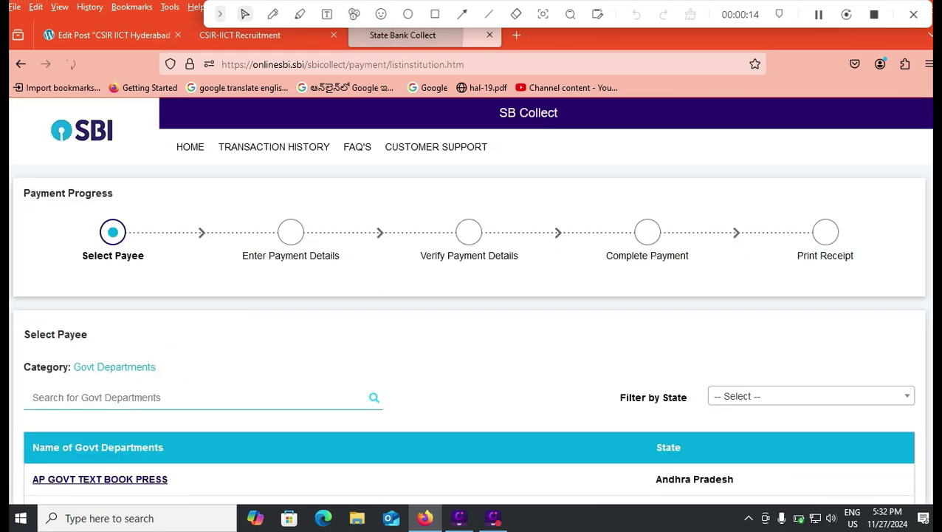
{"action": "scroll", "coordinate": [781, 222], "scroll_direction": "down", "scroll_amount": 3}
{"action": "left_click", "coordinate": [811, 184]}
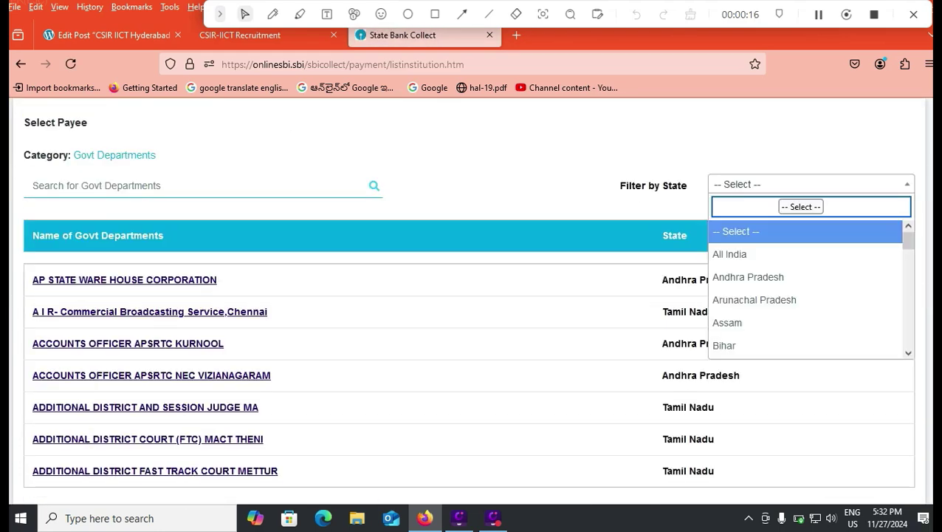
{"action": "type", "text": "TE"}
{"action": "key", "text": "Down"}
{"action": "key", "text": "Return"}
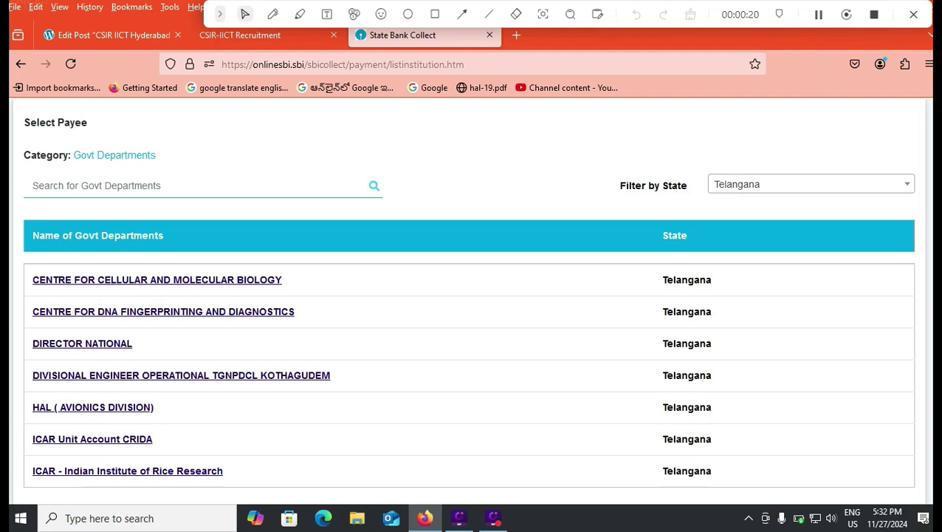
Step: Search INDIAN and select Indian Institute of Chemical Technology as the payee
{"action": "type", "text": "INDIAN"}
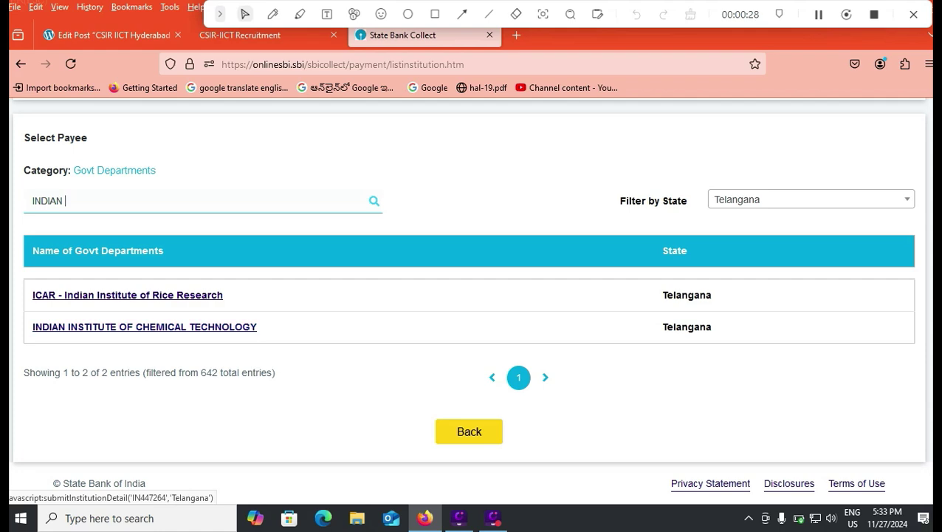
{"action": "left_click", "coordinate": [240, 35]}
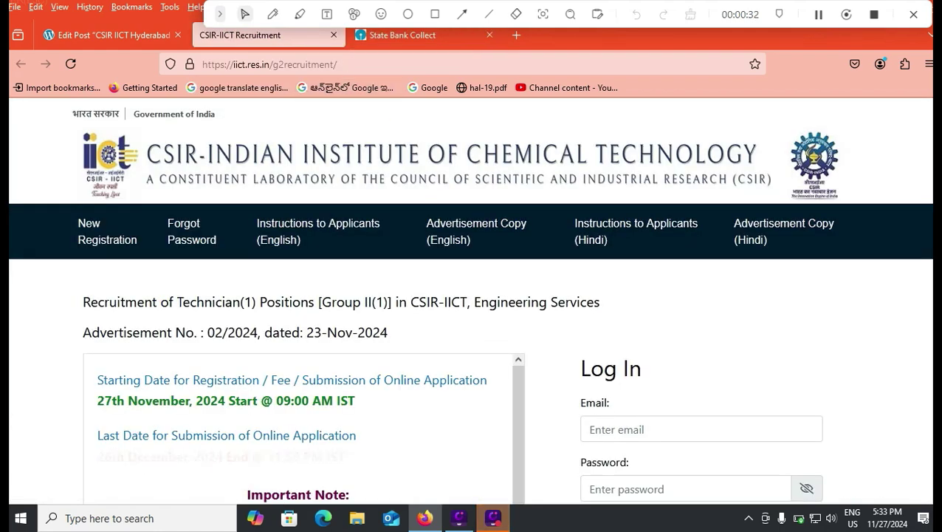
{"action": "left_click", "coordinate": [403, 35]}
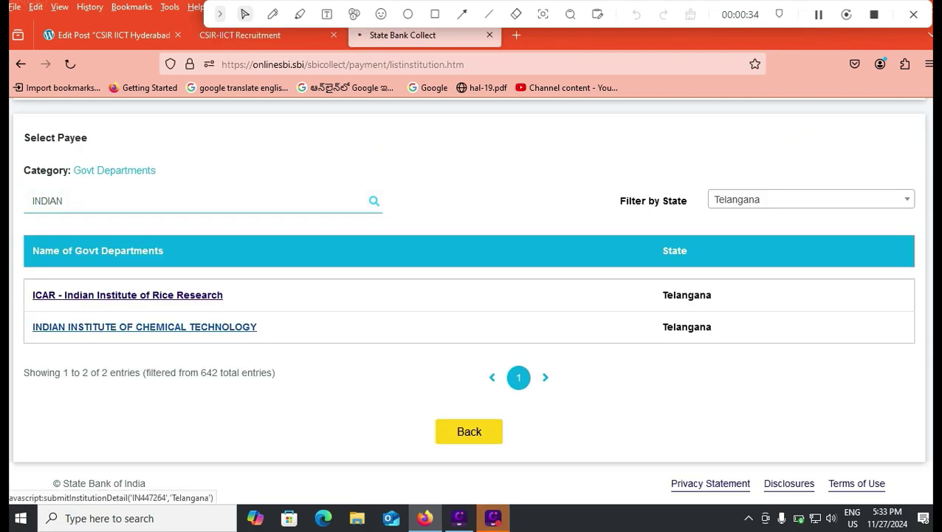
{"action": "left_click", "coordinate": [145, 327]}
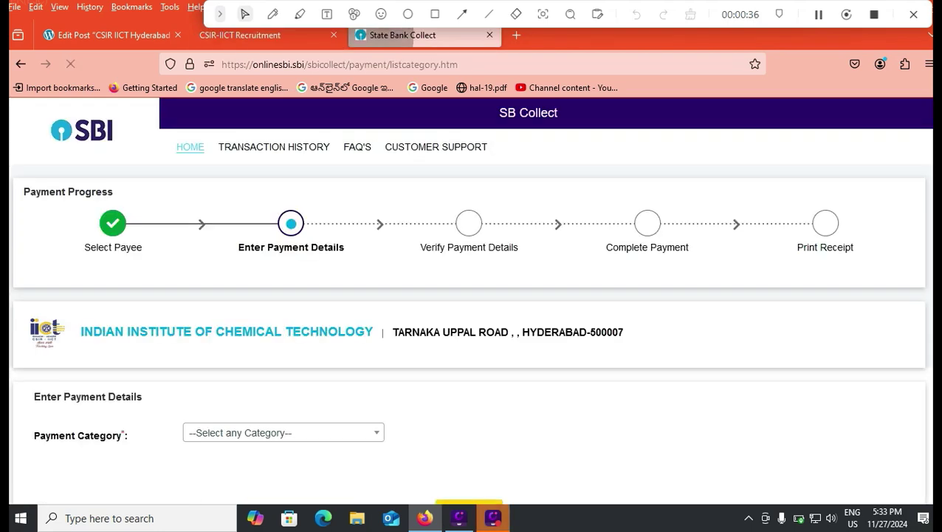
Step: Set the payment category to Application Fee for Recruitment
{"action": "scroll", "coordinate": [469, 294], "scroll_direction": "down", "scroll_amount": 2}
{"action": "left_click", "coordinate": [284, 337]}
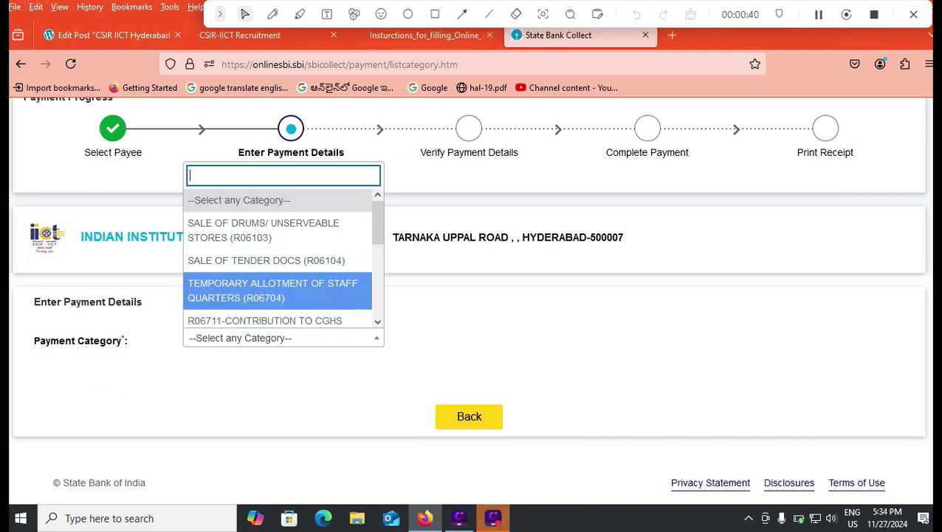
{"action": "scroll", "coordinate": [281, 292], "scroll_direction": "down", "scroll_amount": 5}
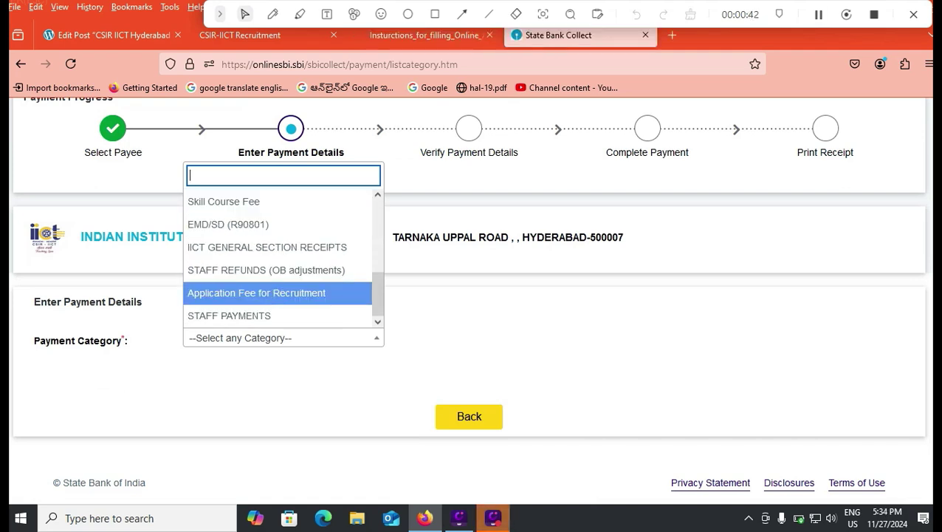
{"action": "key", "text": "Return"}
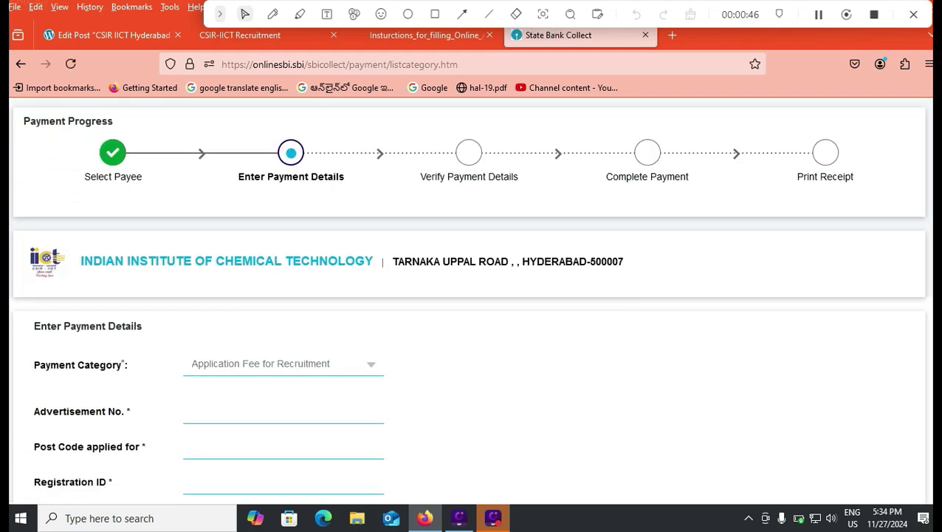
Step: Check the recruitment page and enter Advertisement No. 02/2024
{"action": "scroll", "coordinate": [471, 310], "scroll_direction": "down", "scroll_amount": 2}
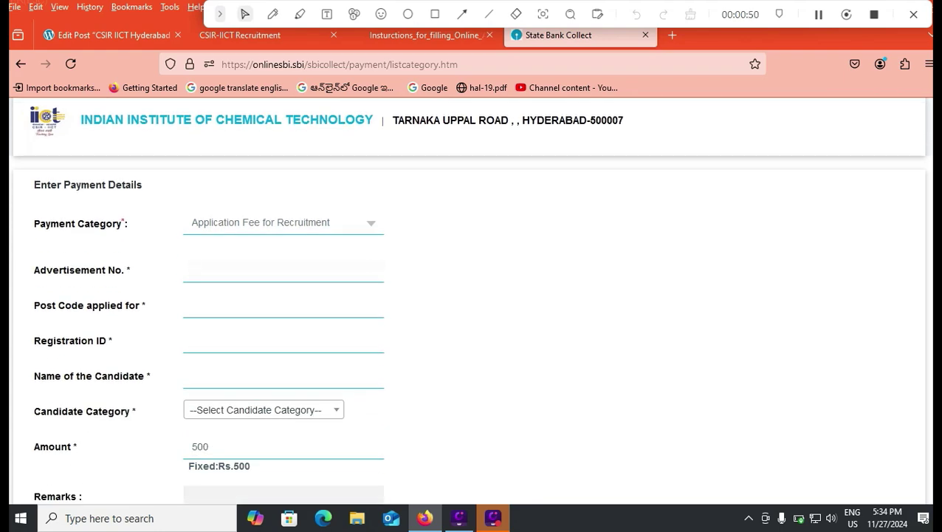
{"action": "key", "text": "ctrl+shift+Tab"}
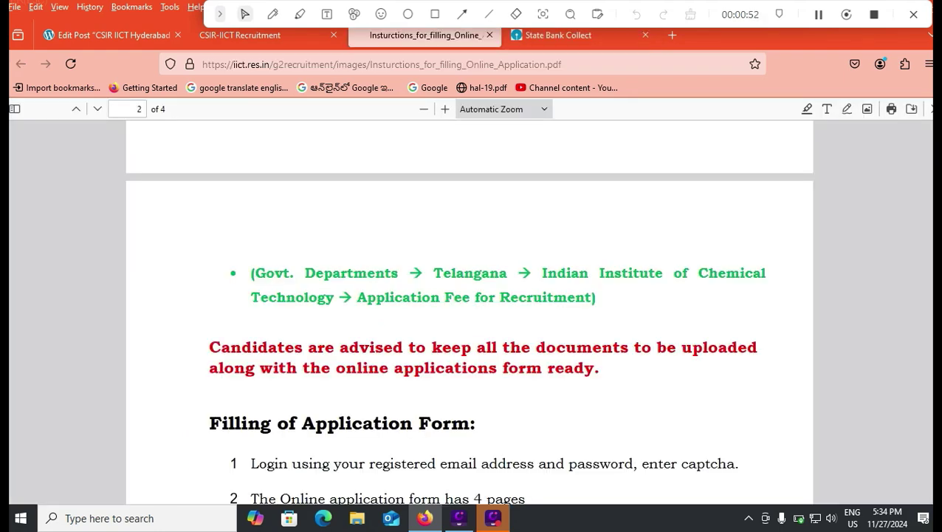
{"action": "key", "text": "ctrl+shift+Tab"}
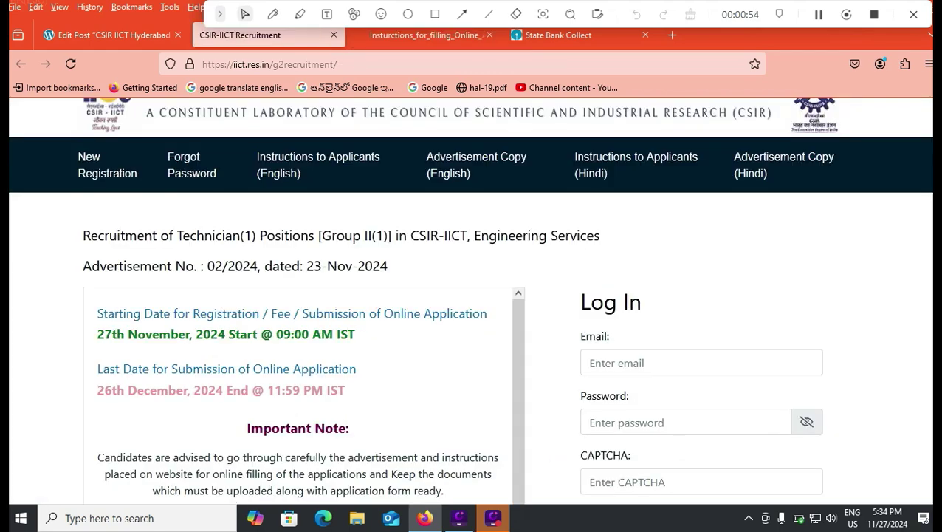
{"action": "left_click", "coordinate": [558, 35]}
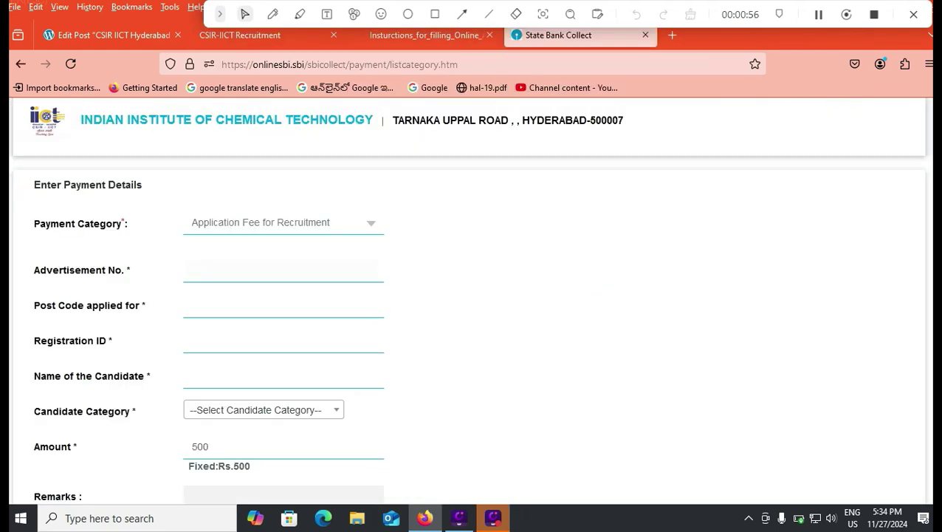
{"action": "type", "text": "02/2024"}
{"action": "left_click", "coordinate": [240, 34]}
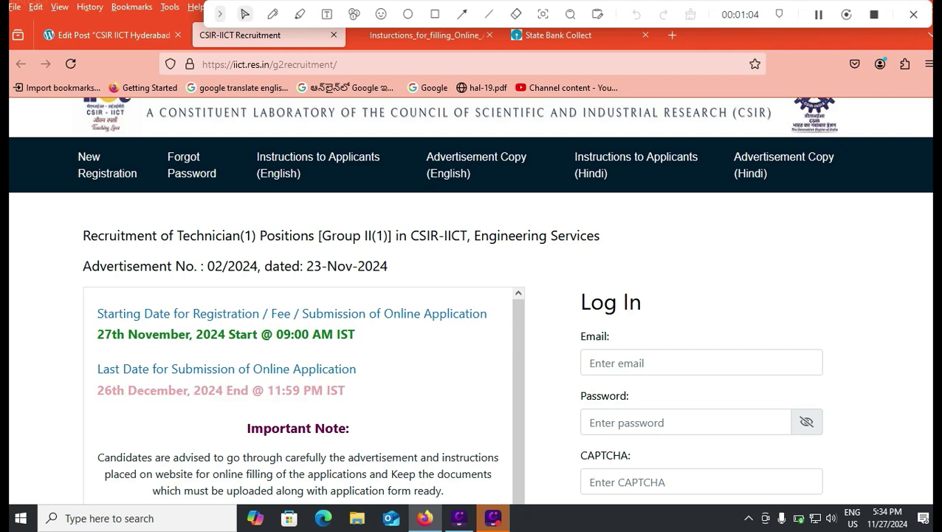
{"action": "left_click", "coordinate": [559, 35]}
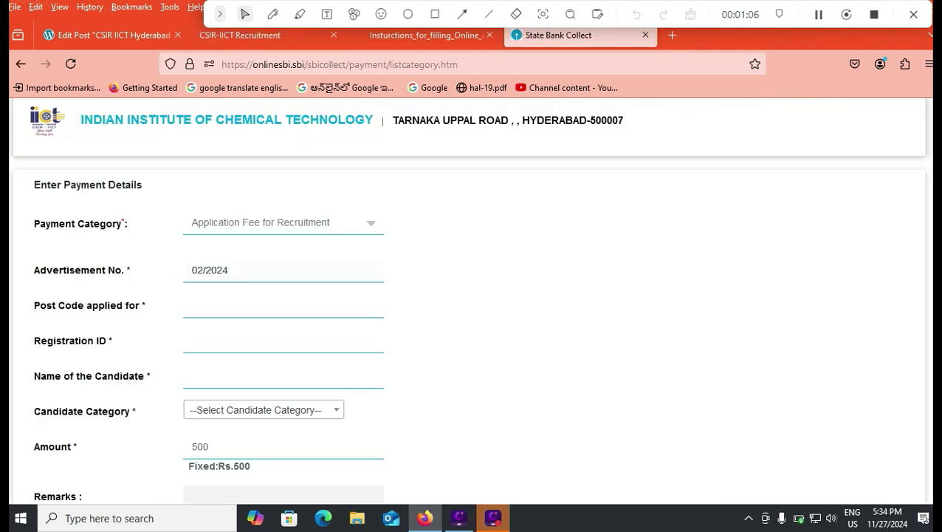
Step: Enter TECHNICIAN as the Post Code applied for, correcting the misspelling
{"action": "left_click", "coordinate": [221, 305]}
{"action": "type", "text": "teCHNCIAN"}
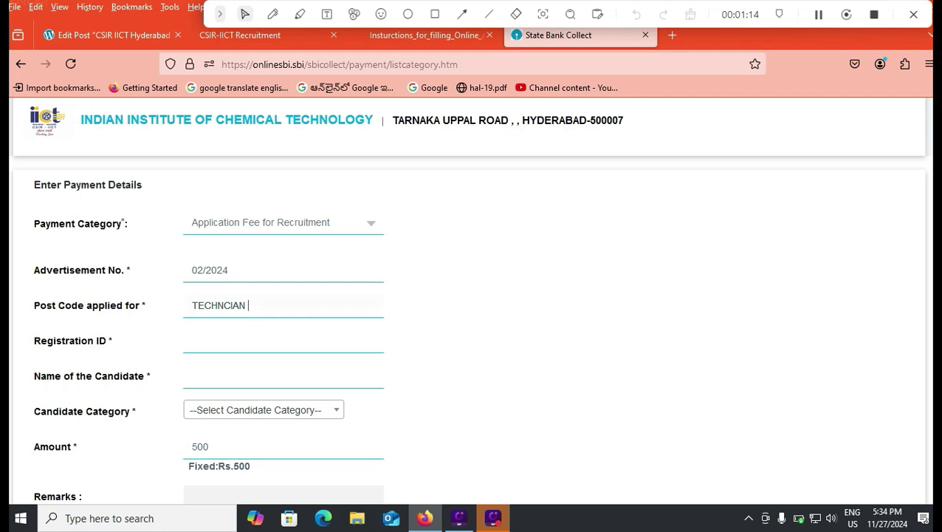
{"action": "key", "text": "BackSpace"}
{"action": "key", "text": "BackSpace"}
{"action": "key", "text": "BackSpace"}
{"action": "key", "text": "BackSpace"}
{"action": "key", "text": "BackSpace"}
{"action": "type", "text": "ICIAN"}
Step: View the candidate category options without choosing, then enter FEES in Remarks
{"action": "left_click", "coordinate": [194, 376]}
{"action": "left_click", "coordinate": [264, 409]}
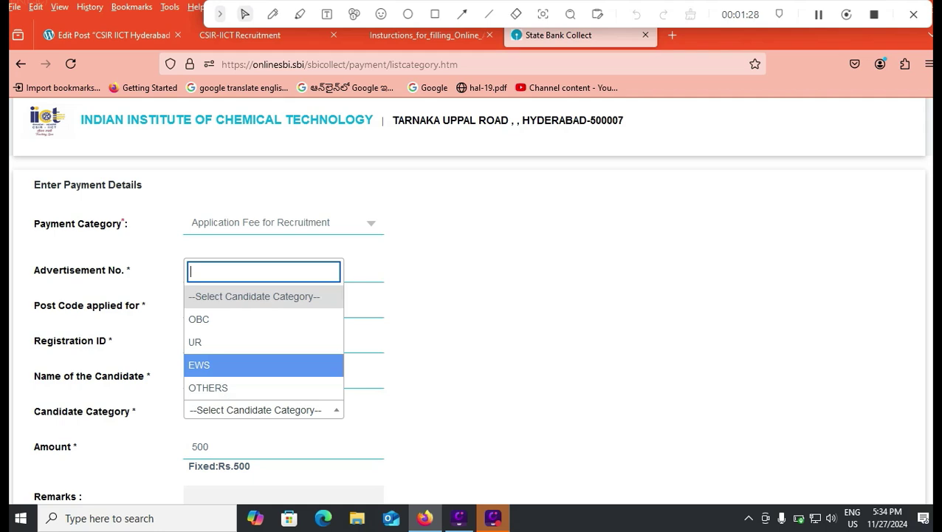
{"action": "left_click", "coordinate": [414, 364]}
{"action": "scroll", "coordinate": [414, 365], "scroll_direction": "down", "scroll_amount": 3}
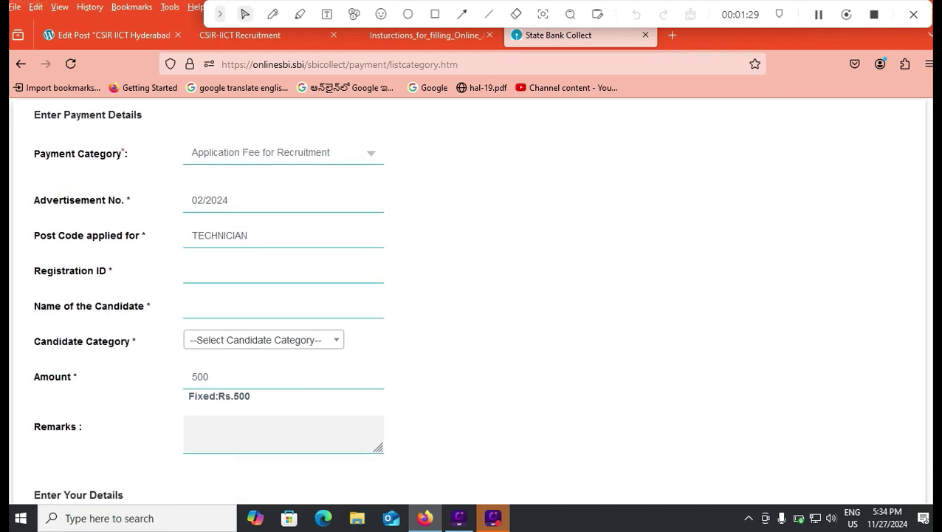
{"action": "left_click", "coordinate": [244, 288]}
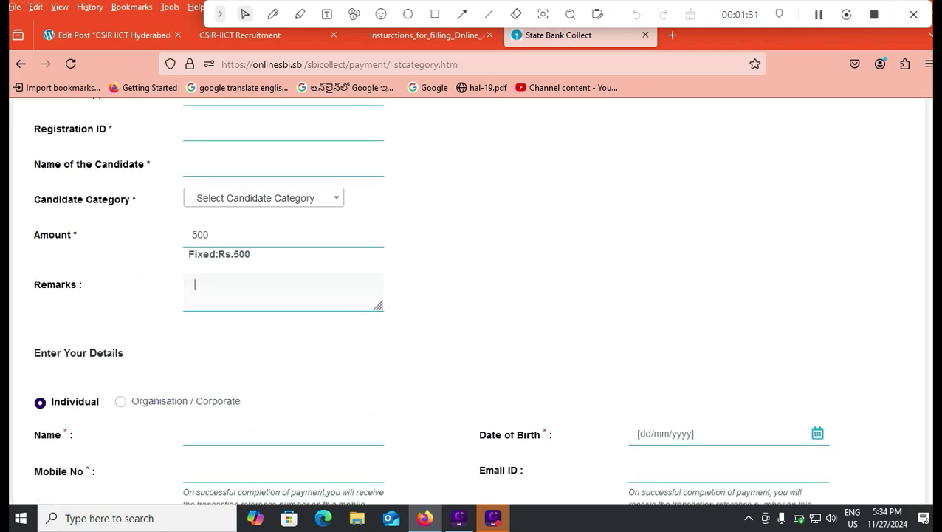
{"action": "type", "text": "FEES"}
Step: Agree to the Terms & Conditions and place the cursor in the captcha field
{"action": "scroll", "coordinate": [472, 296], "scroll_direction": "down", "scroll_amount": 2}
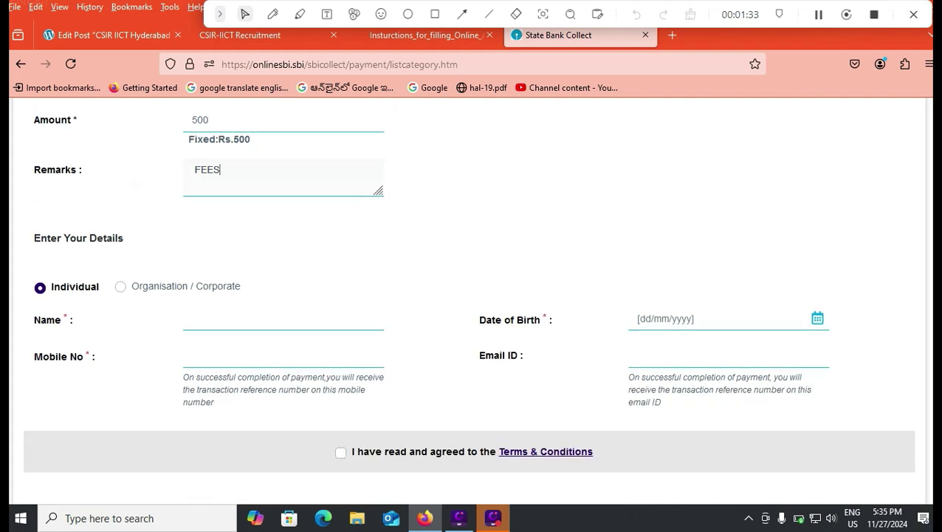
{"action": "scroll", "coordinate": [472, 295], "scroll_direction": "up", "scroll_amount": 1}
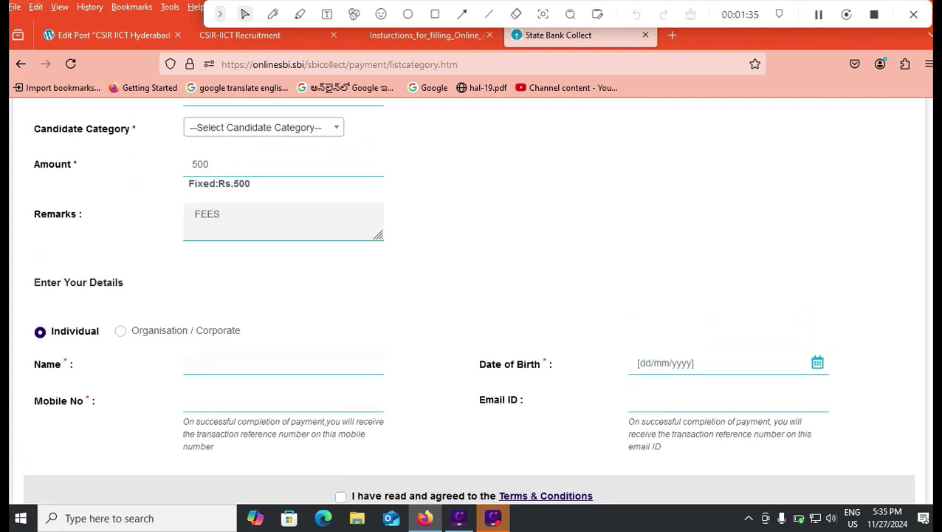
{"action": "scroll", "coordinate": [340, 355], "scroll_direction": "down", "scroll_amount": 3}
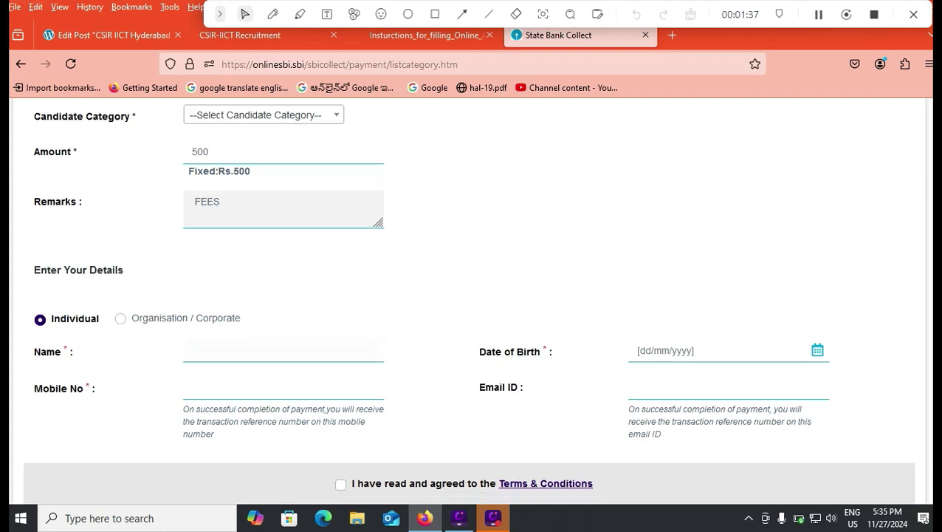
{"action": "left_click", "coordinate": [341, 355]}
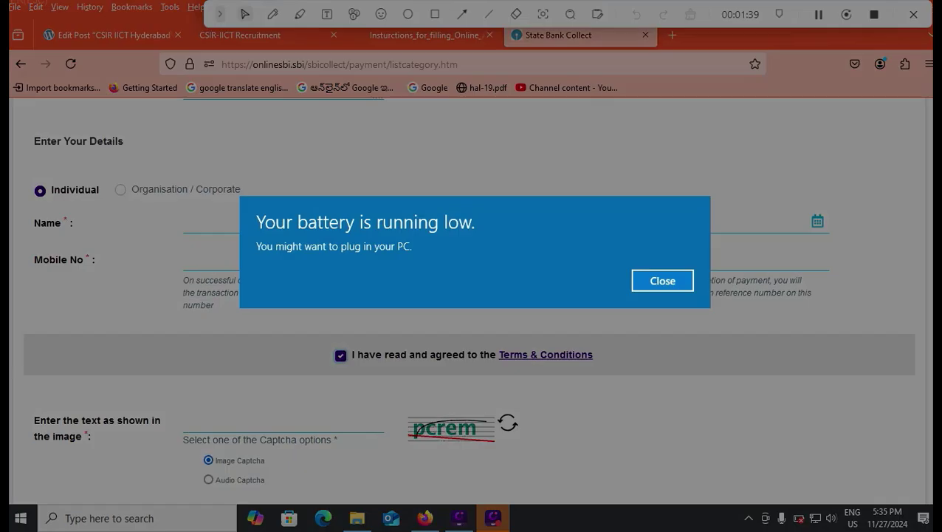
{"action": "scroll", "coordinate": [341, 355], "scroll_direction": "down", "scroll_amount": 3}
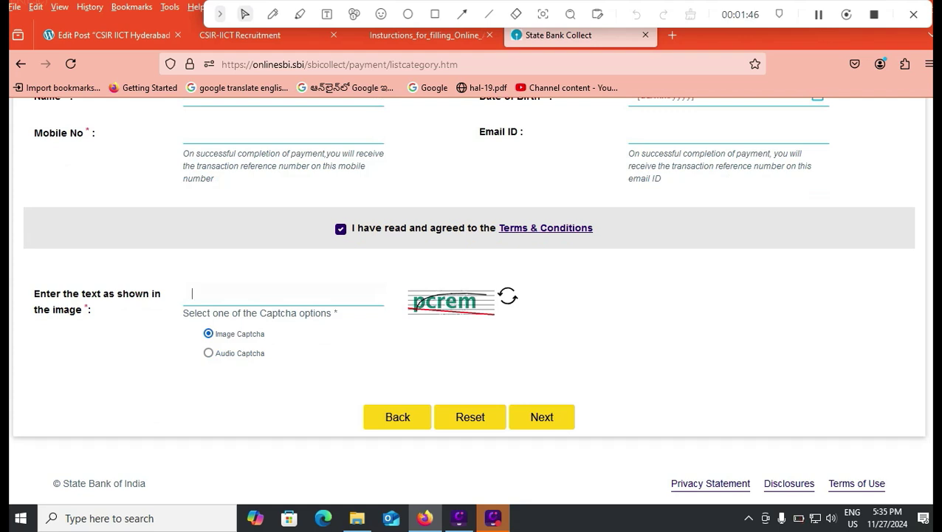
{"action": "left_click", "coordinate": [192, 293]}
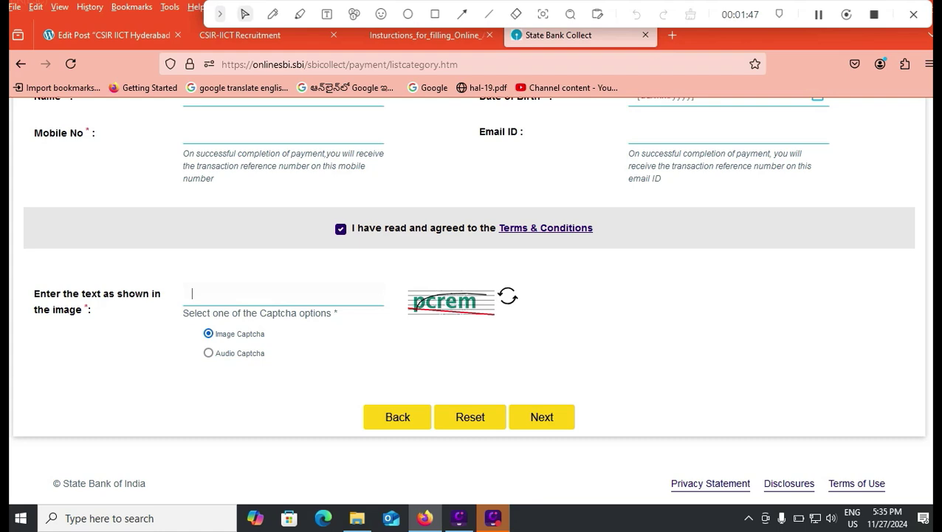